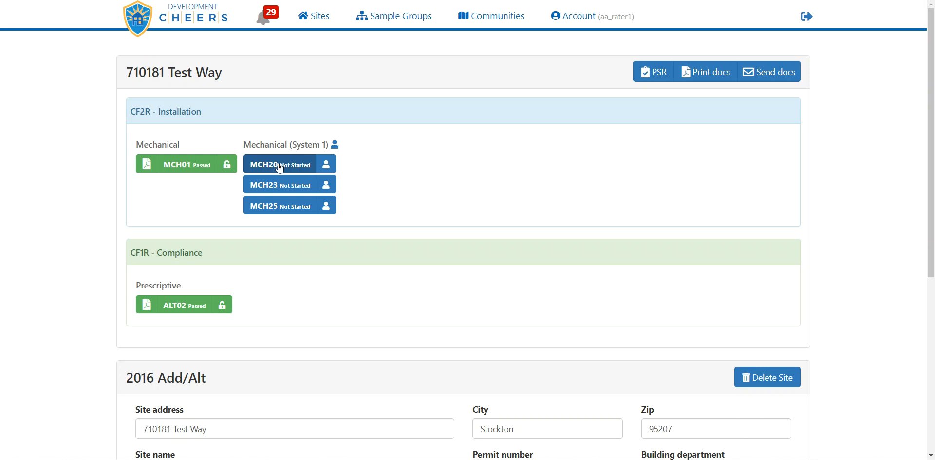
Open the MCH20 form for Mechanical (System 1) and look over its title and header
click(280, 165)
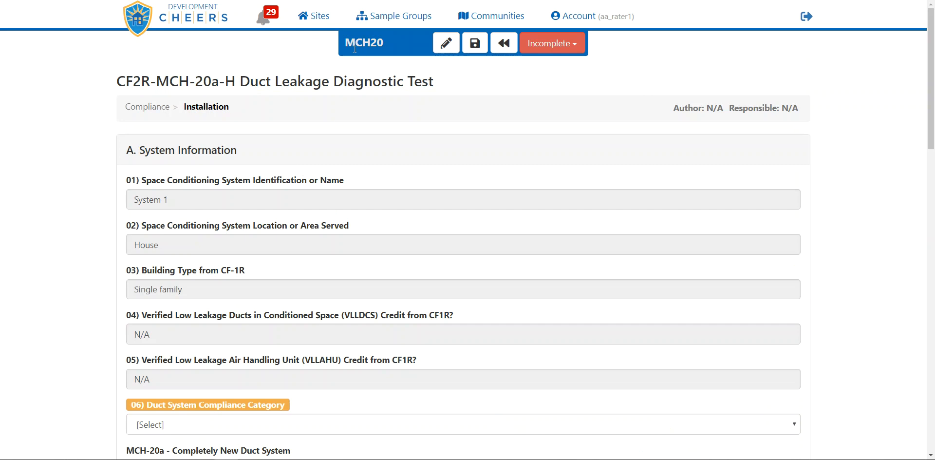
drag(347, 42, 371, 44)
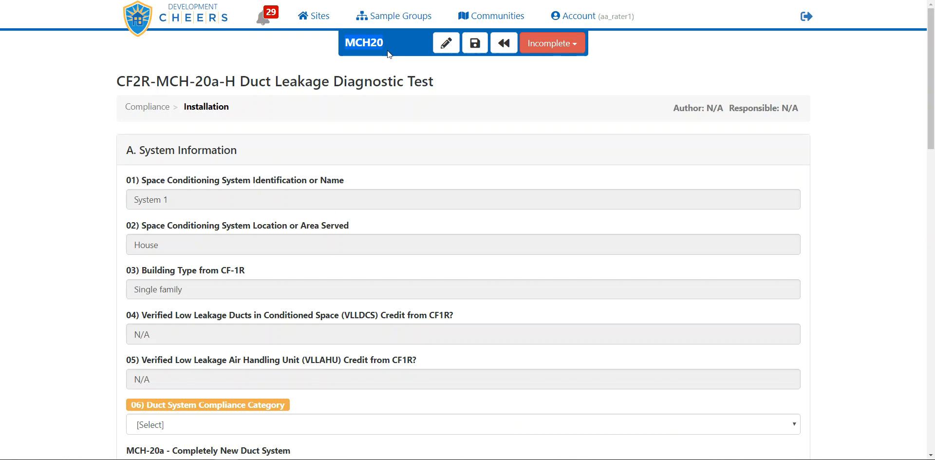
drag(115, 83, 234, 81)
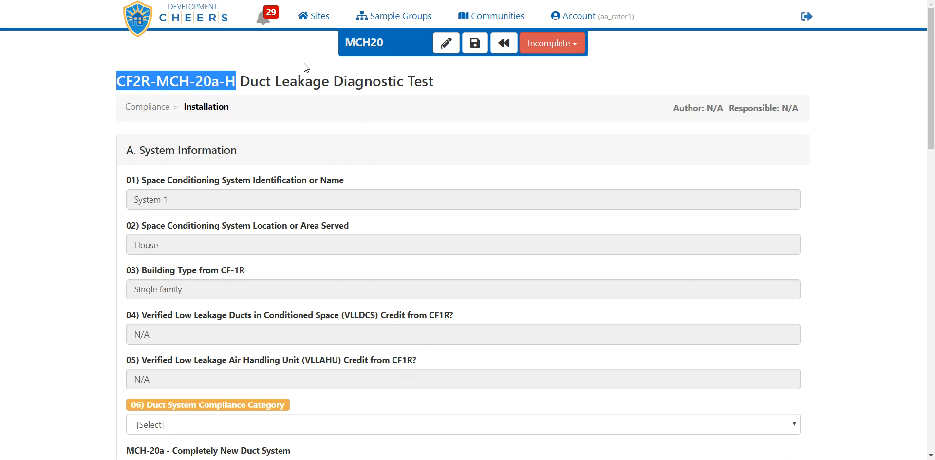
click(360, 42)
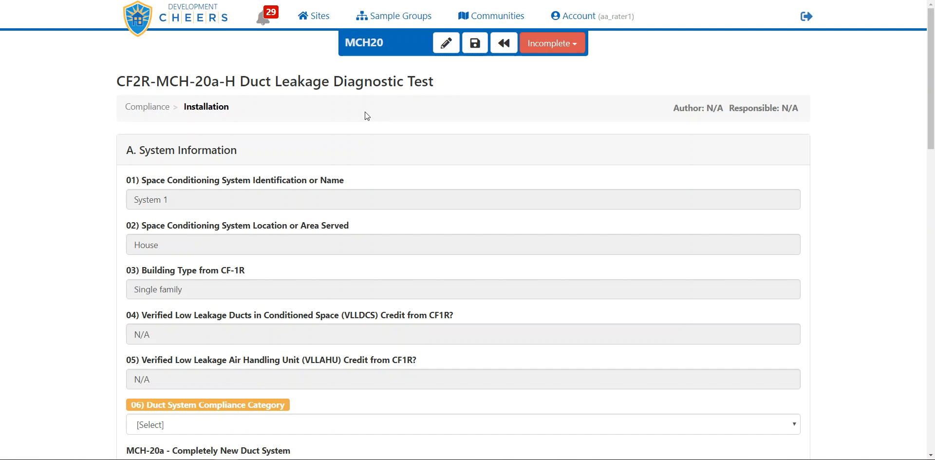
scroll(367, 115, down, 3)
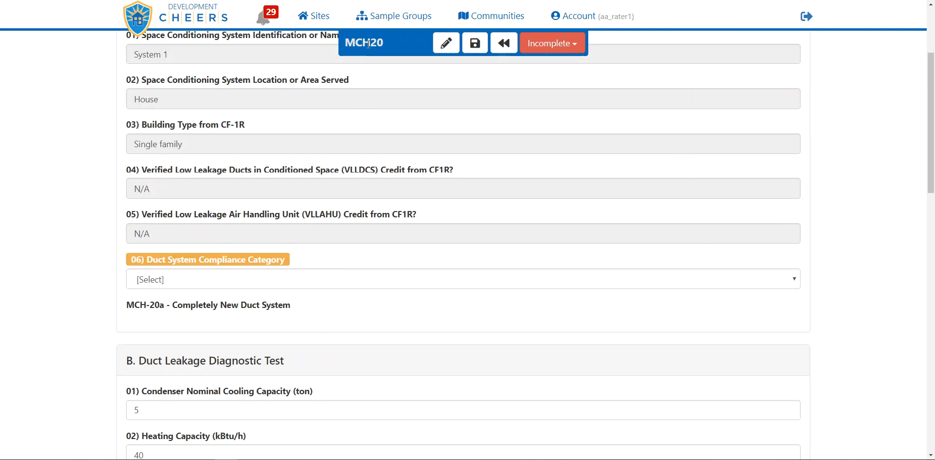
scroll(449, 115, up, 3)
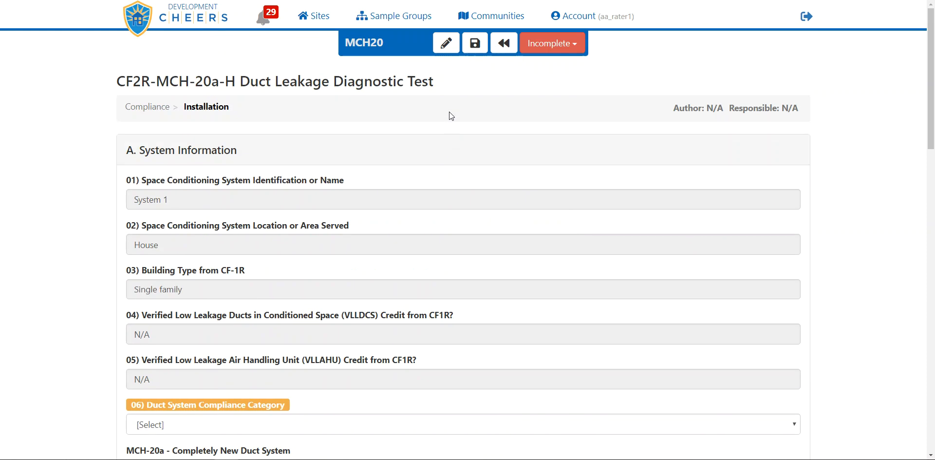
click(445, 44)
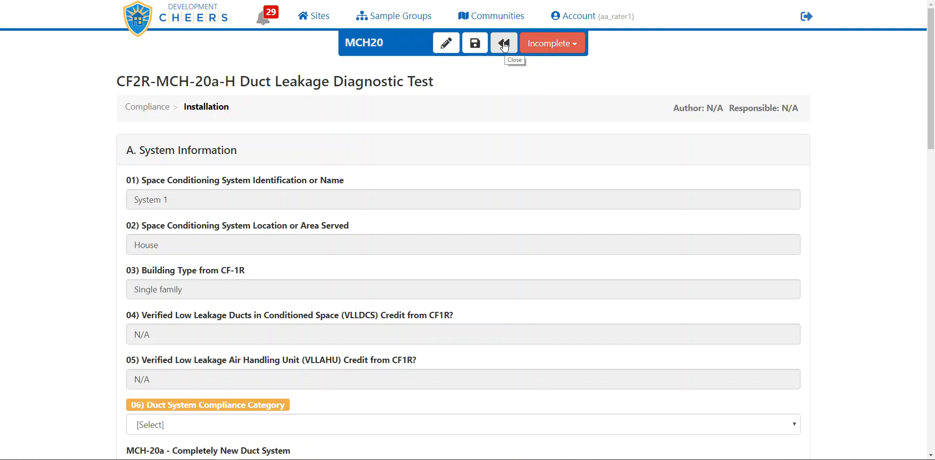
Review the form's list of incomplete items and jump to Section B item 10
click(550, 48)
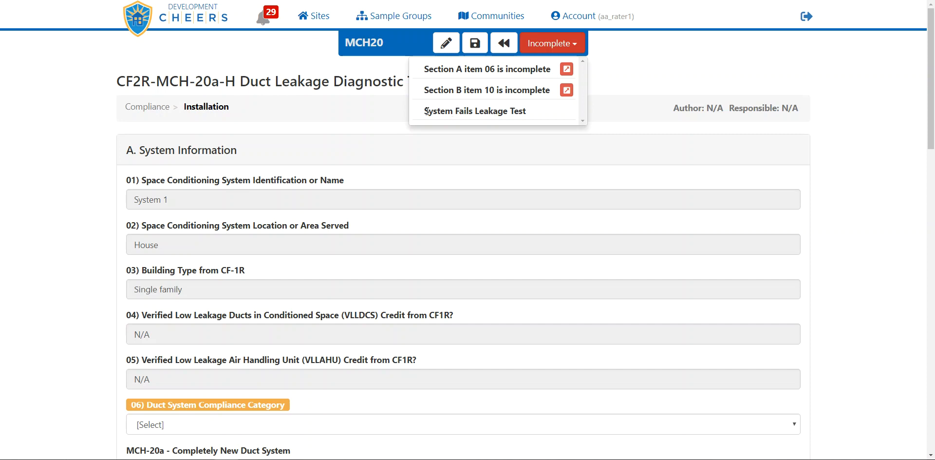
drag(425, 114, 527, 115)
click(541, 43)
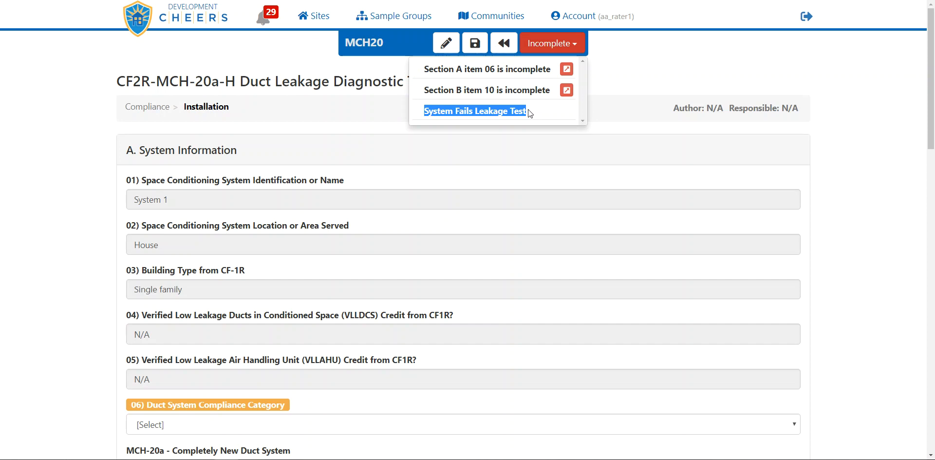
click(529, 110)
click(549, 43)
click(567, 90)
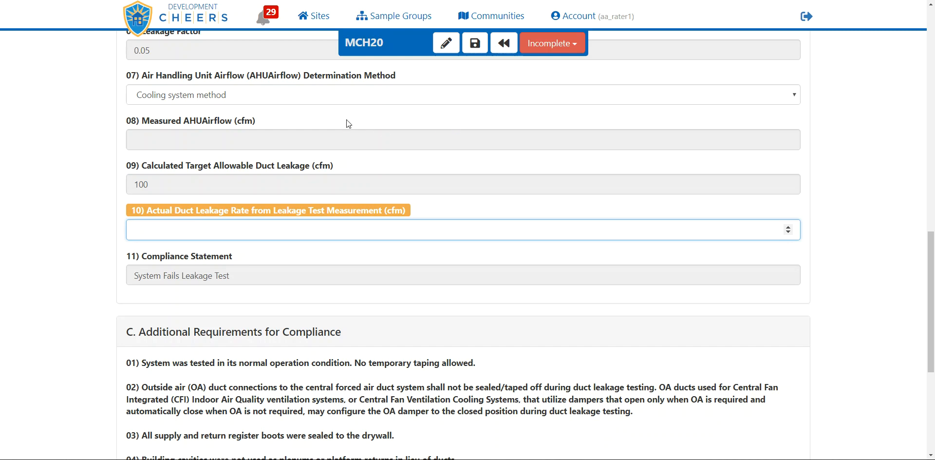
Return to Section A and set the Duct System Compliance Category to New
scroll(349, 124, up, 8)
scroll(349, 124, up, 7)
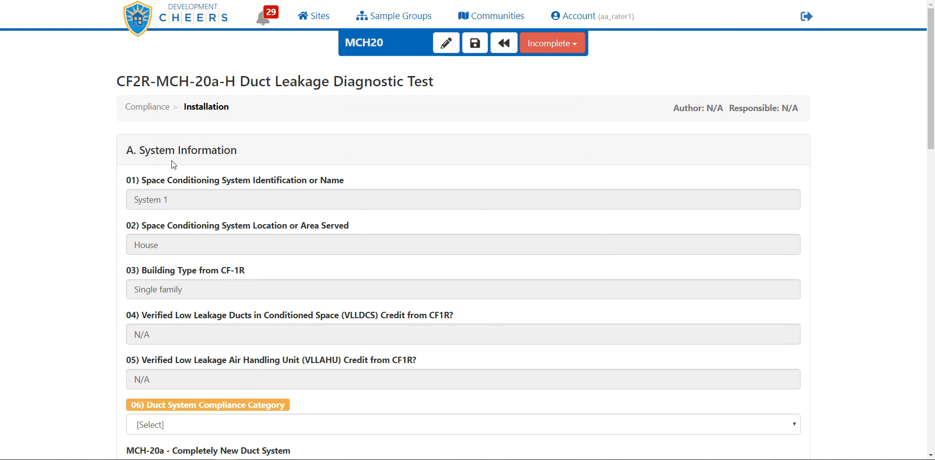
scroll(257, 163, down, 1)
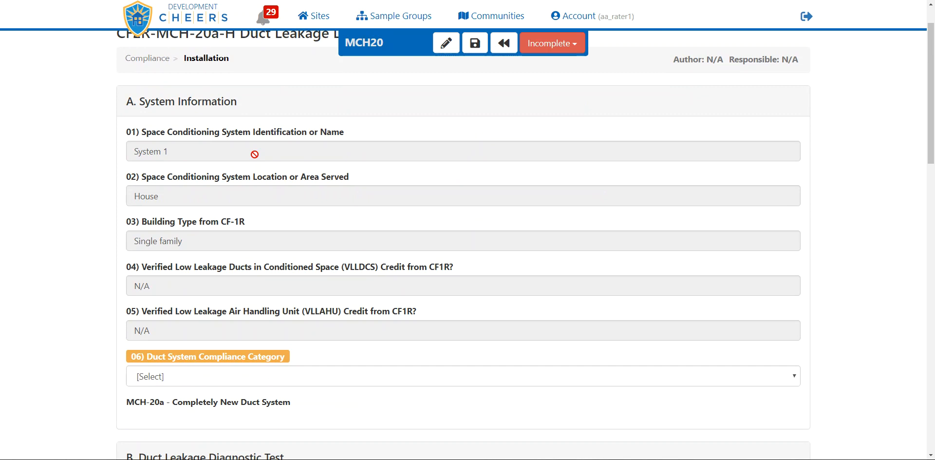
scroll(255, 154, down, 1)
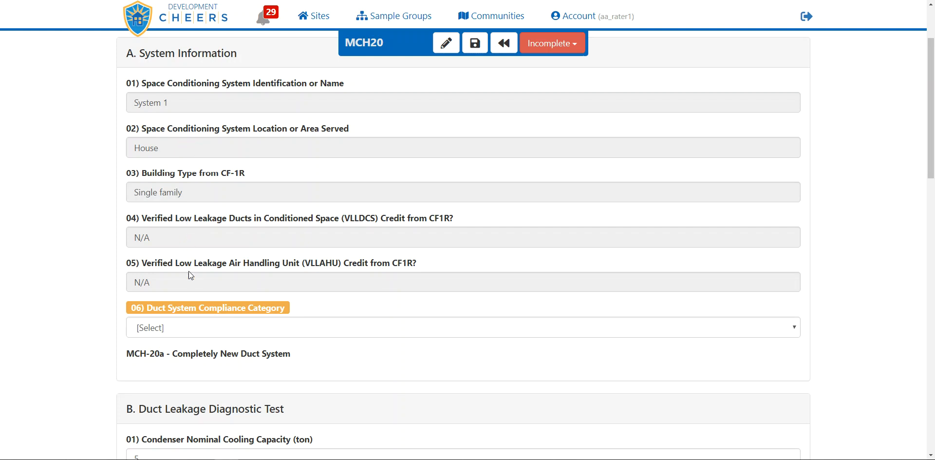
scroll(192, 277, down, 1)
scroll(193, 277, down, 3)
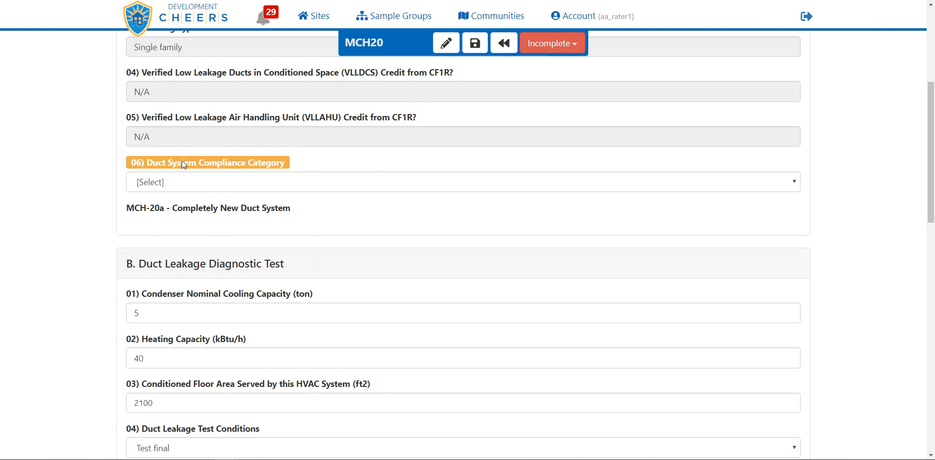
click(203, 181)
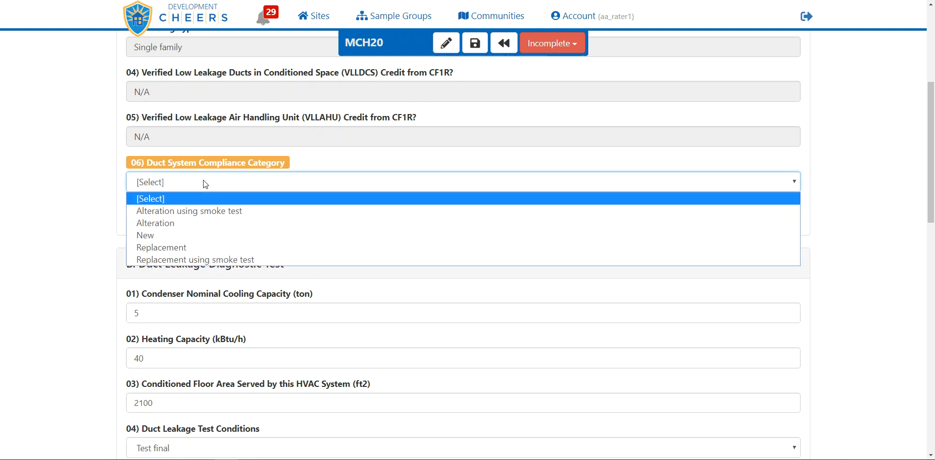
click(207, 238)
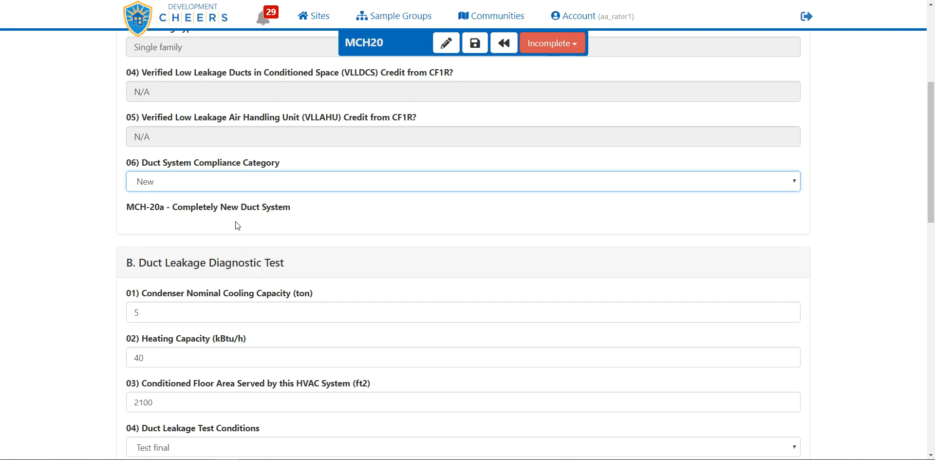
Review the Section B test entries and the available Duct Leakage Test Conditions options
scroll(236, 222, down, 3)
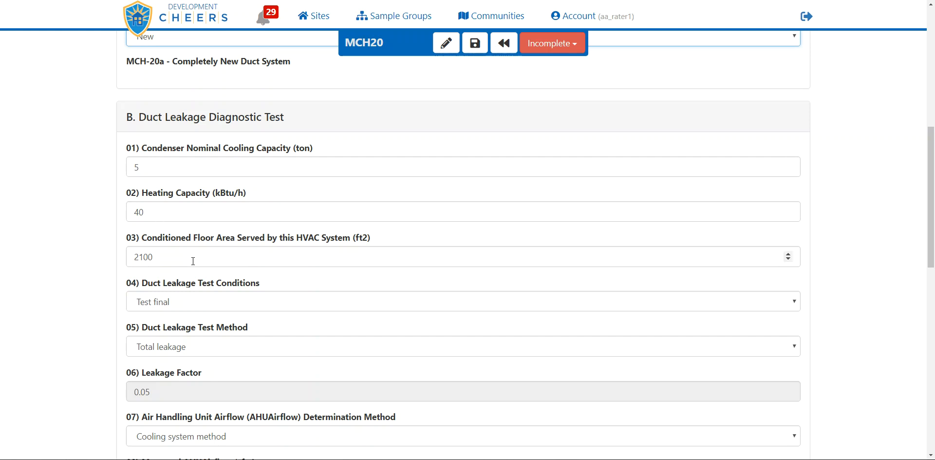
scroll(193, 260, down, 3)
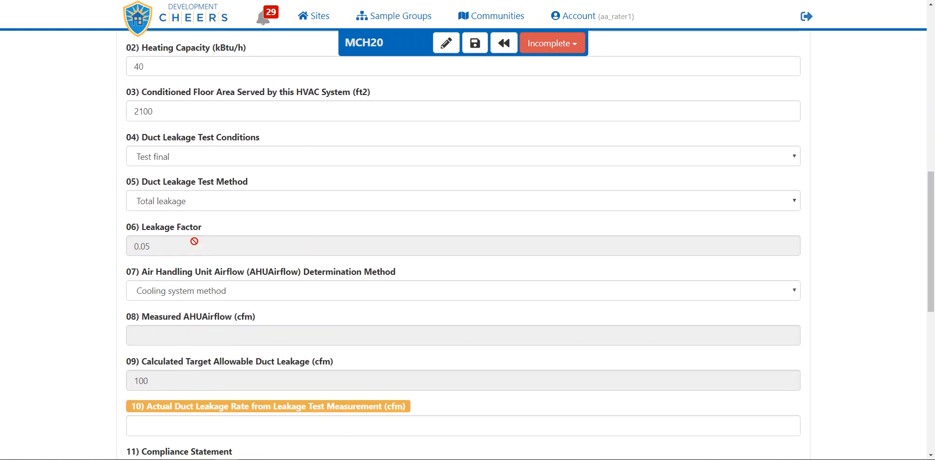
click(187, 160)
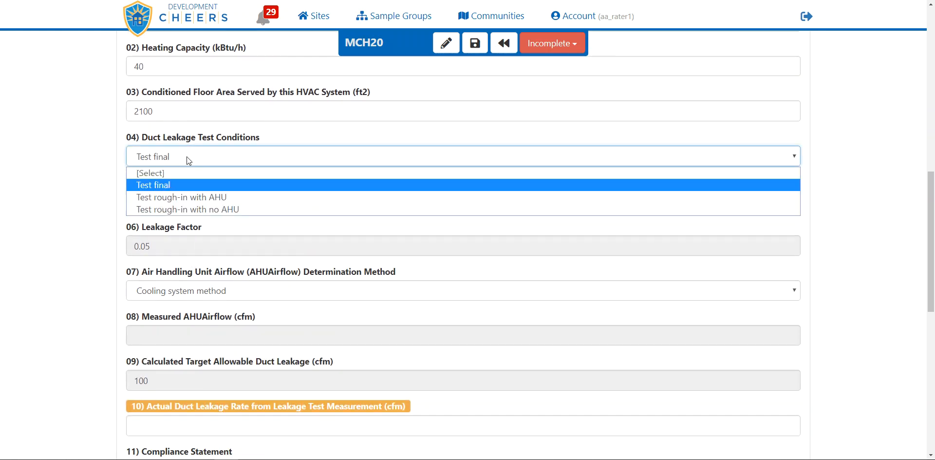
click(187, 157)
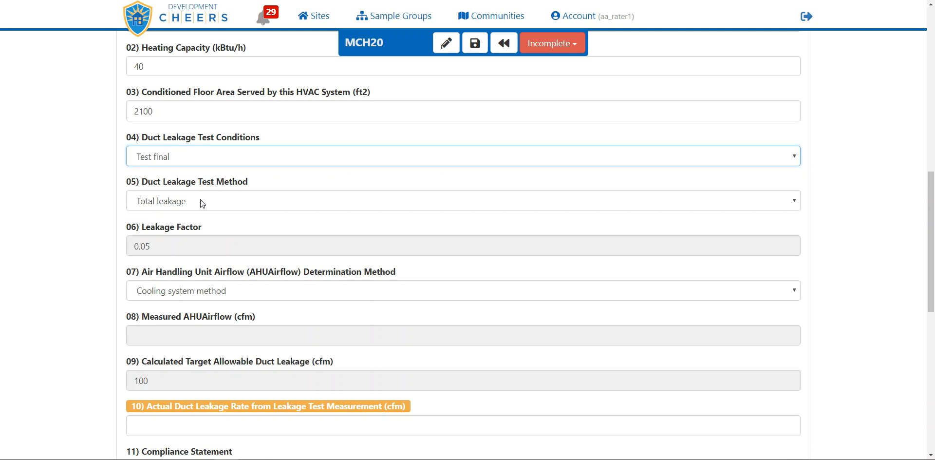
Try the Heating system method for the Air Handling Unit Airflow determination, and restore the Cooling system method
scroll(202, 204, down, 2)
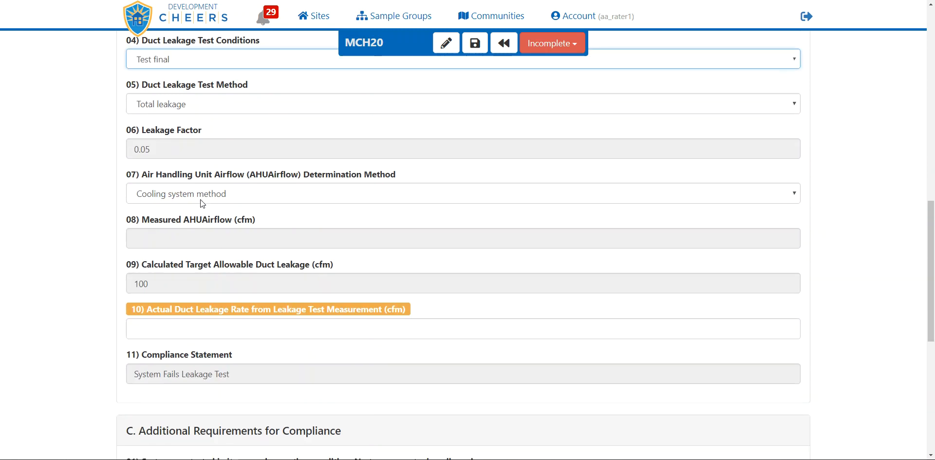
scroll(248, 190, down, 1)
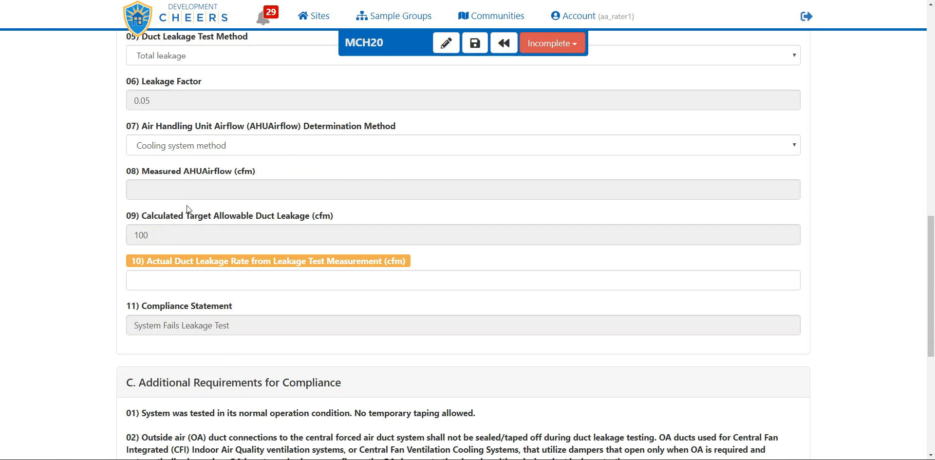
click(241, 146)
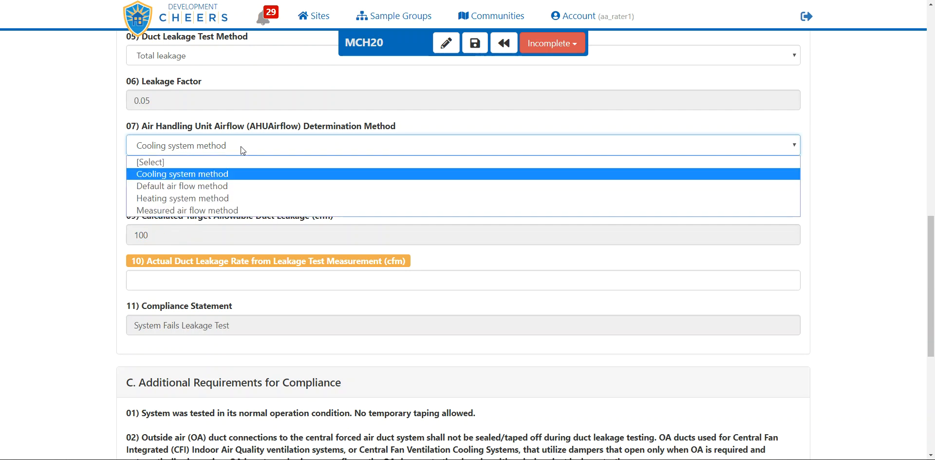
click(236, 196)
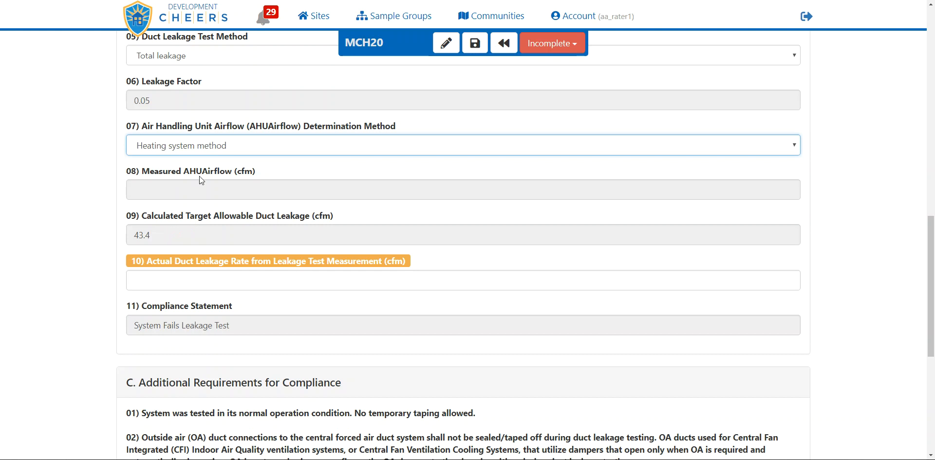
click(244, 146)
click(239, 175)
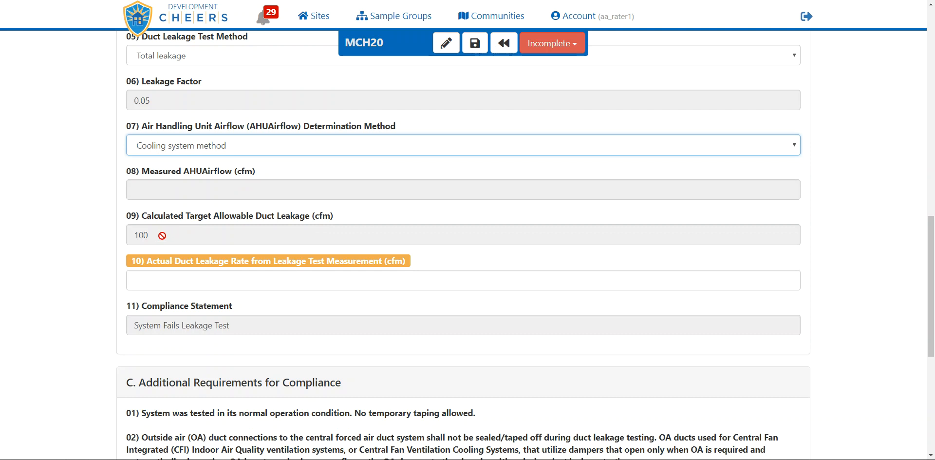
Set the Actual Duct Leakage Rate from Leakage Test Measurement to 50 cfm
click(174, 283)
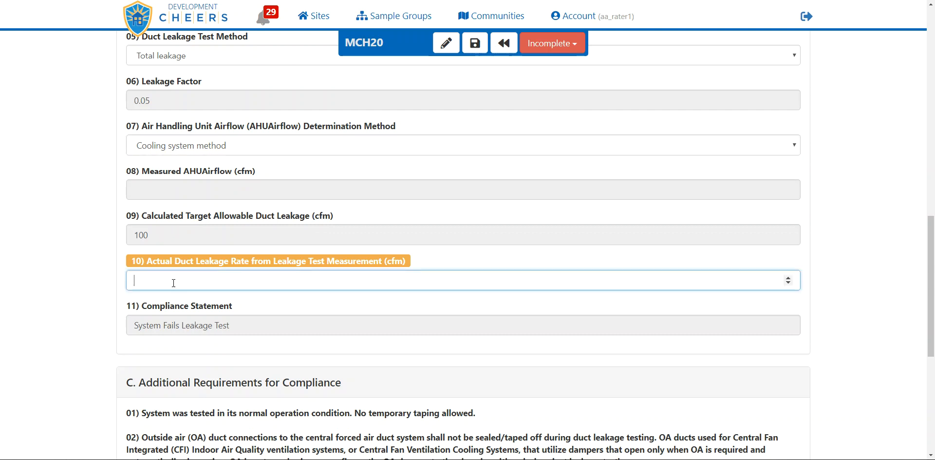
text(50)
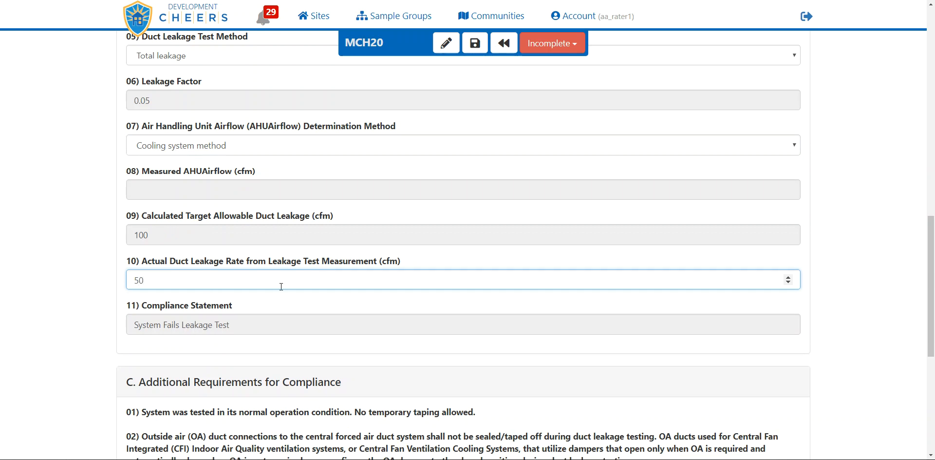
click(250, 301)
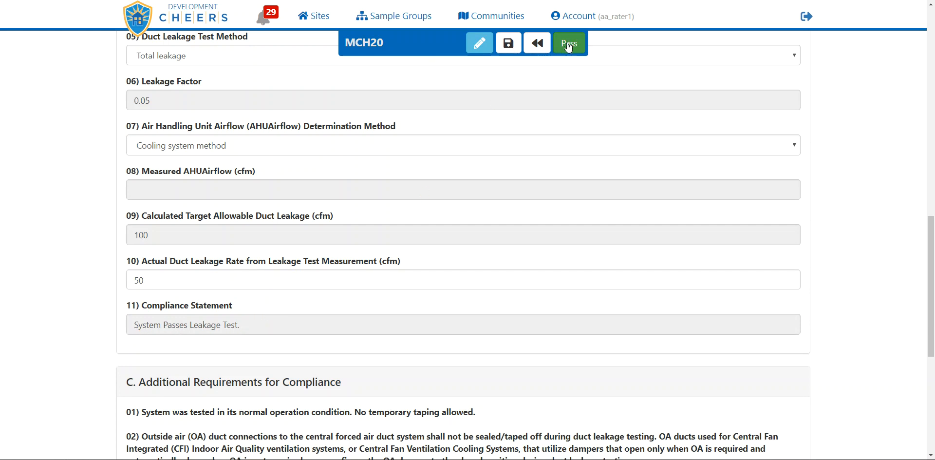
Start signing the form and choose the first listed AA HVAC Company contact as the responsible person
click(480, 47)
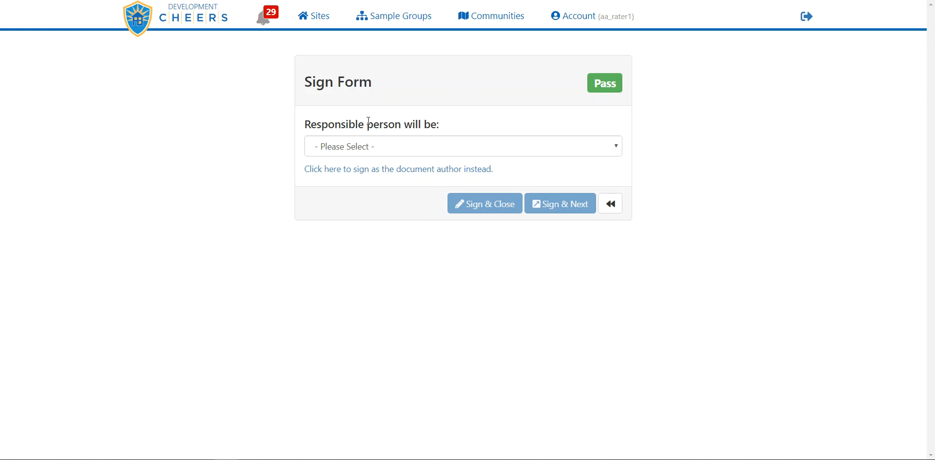
click(401, 146)
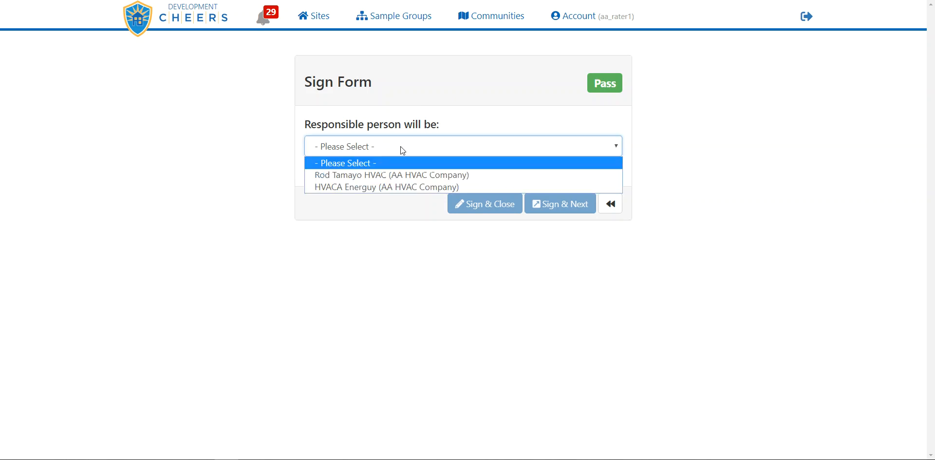
click(384, 175)
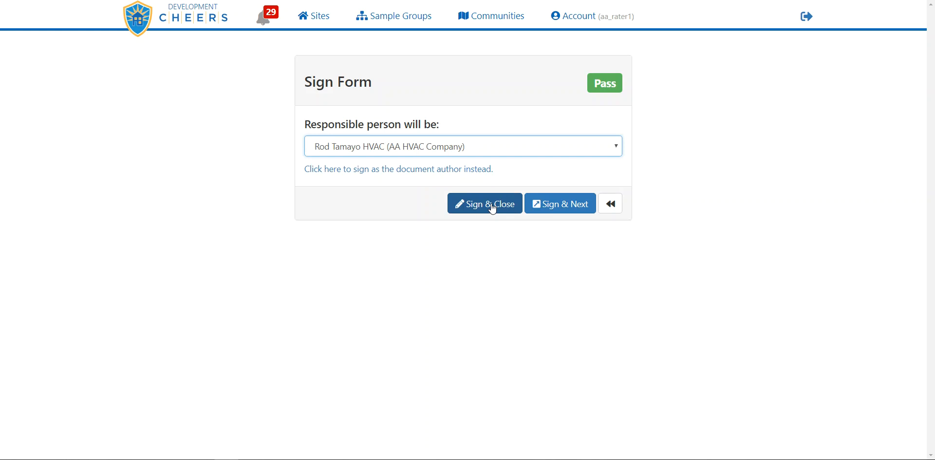
Switch to signing the form as the document author instead of as the responsible person
click(414, 169)
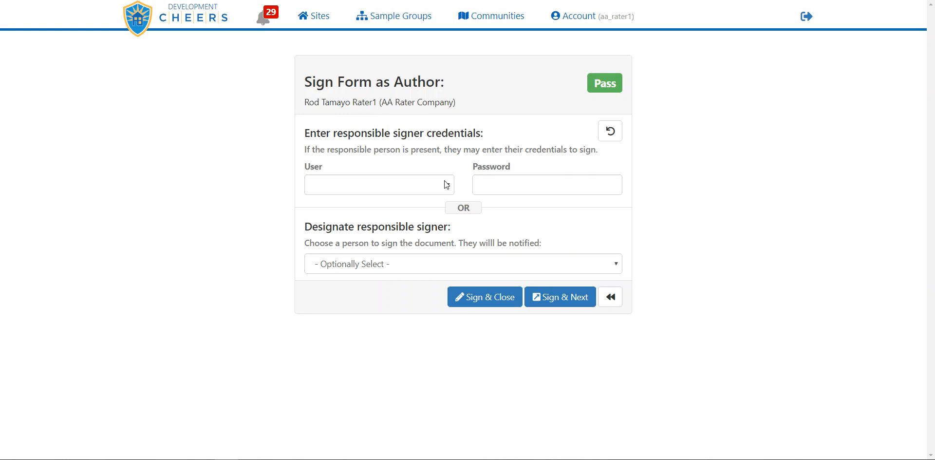
click(448, 185)
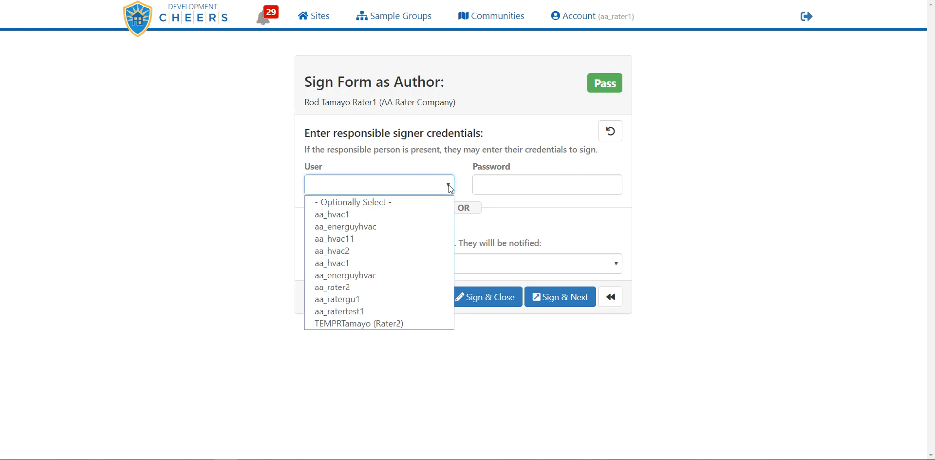
click(350, 214)
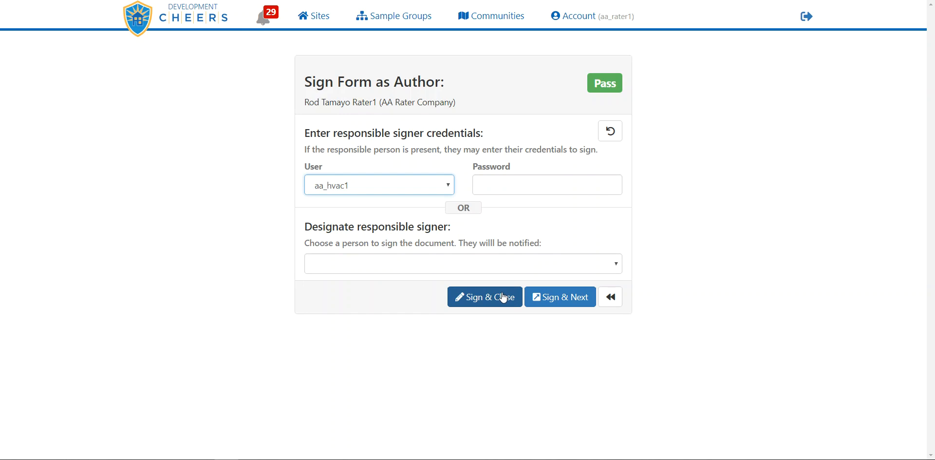
click(445, 187)
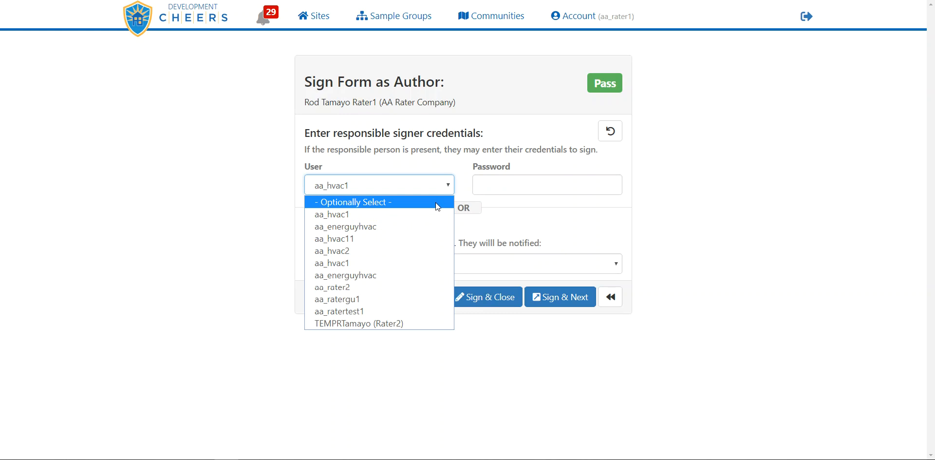
click(435, 203)
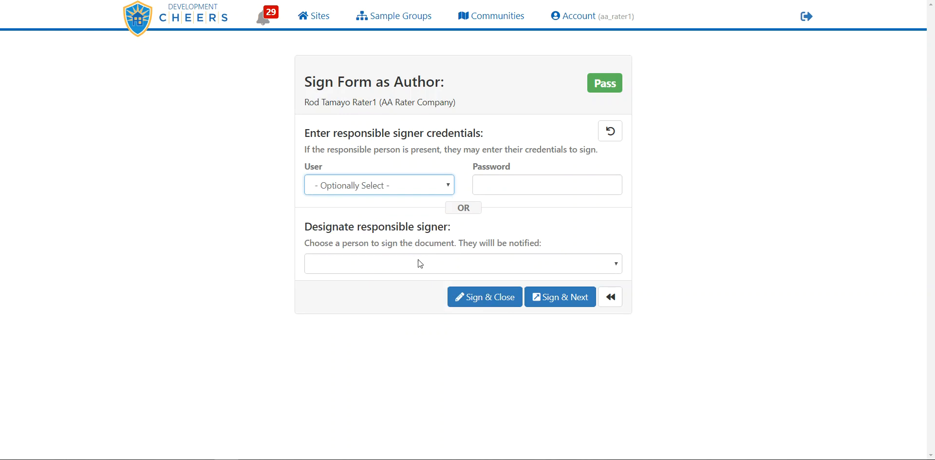
Designate the first listed AA HVAC Company contact as responsible signer, and sign and close the CF2R form as author
click(388, 265)
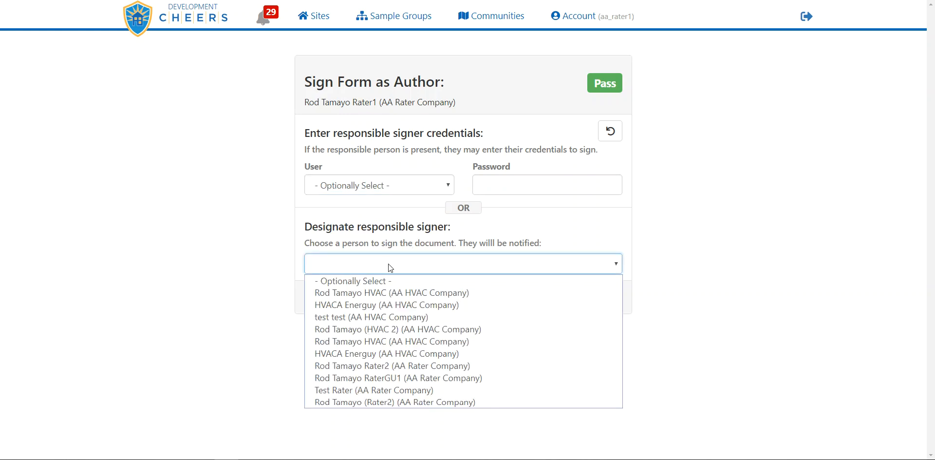
click(379, 294)
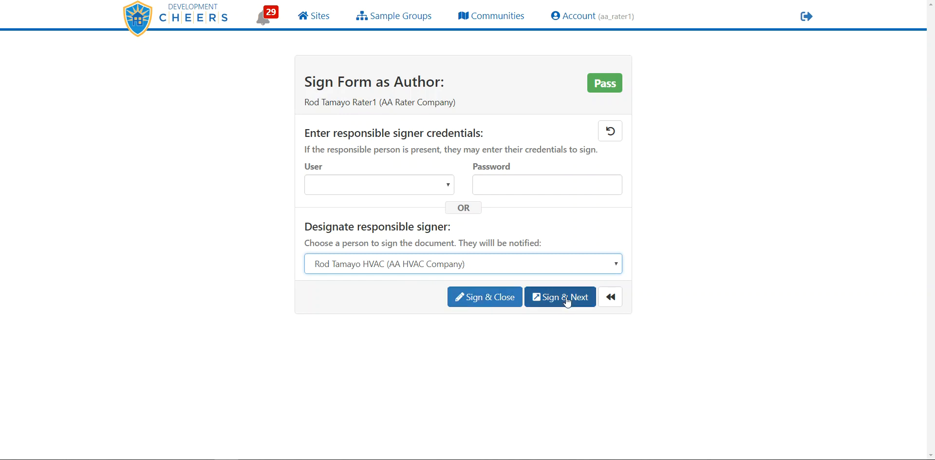
click(490, 298)
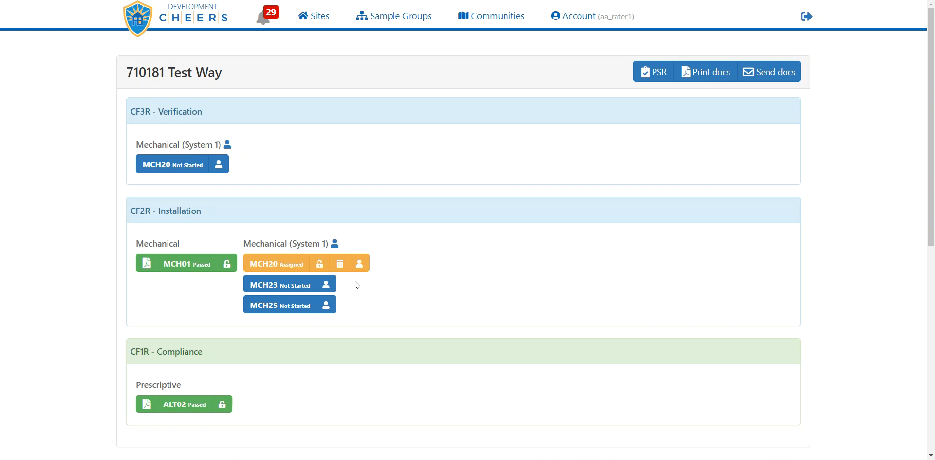
Open the CF3R verification MCH20 form for System 1 and set its Actual Duct Leakage Rate from Leakage Test Measurement to 55 cfm
click(175, 166)
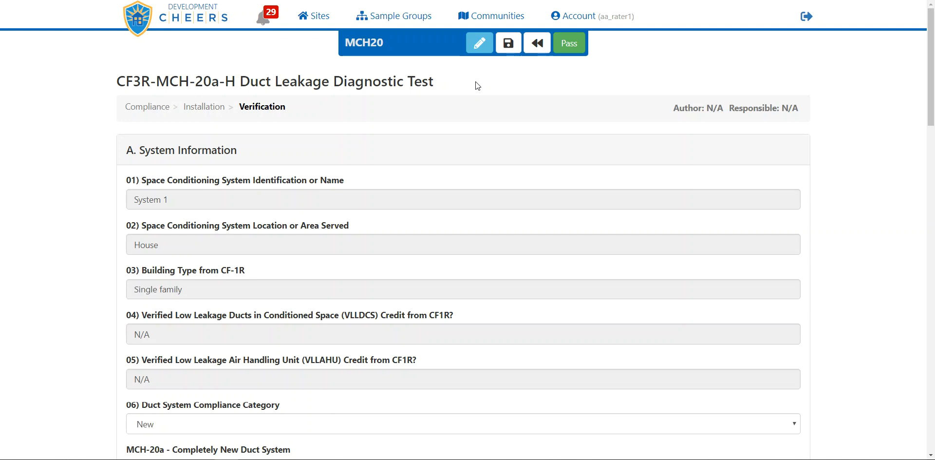
scroll(378, 225, down, 3)
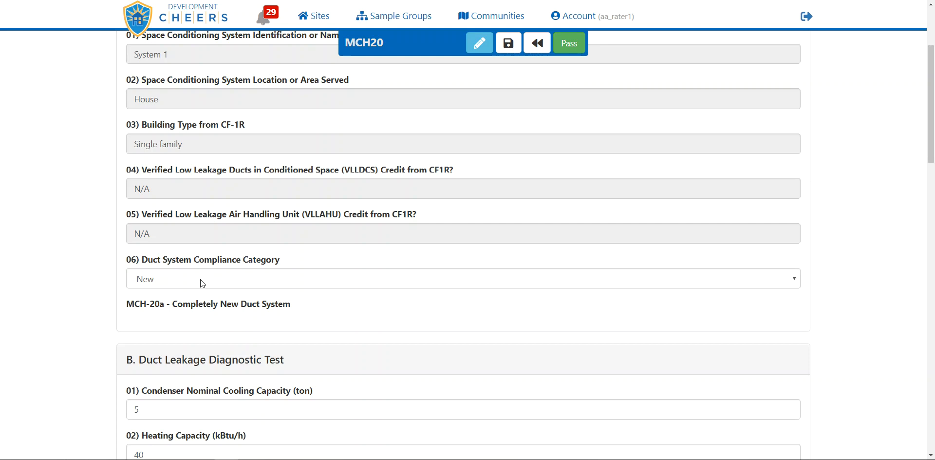
scroll(246, 272, down, 4)
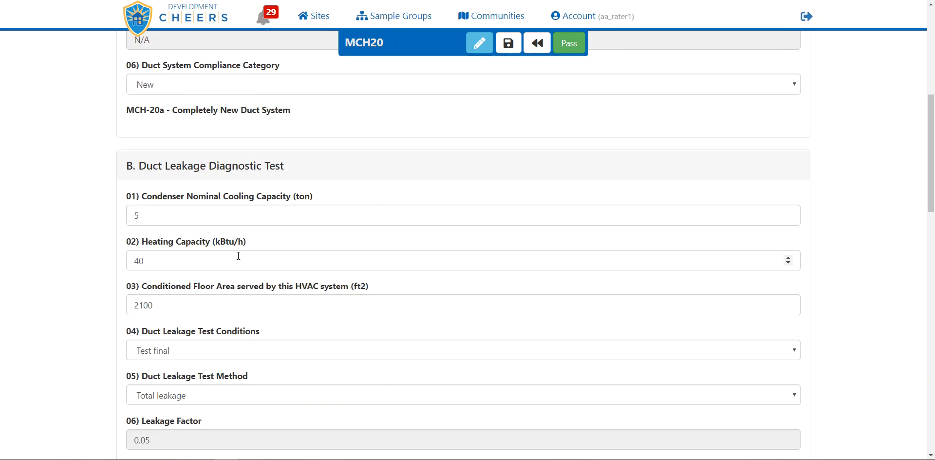
scroll(239, 255, down, 2)
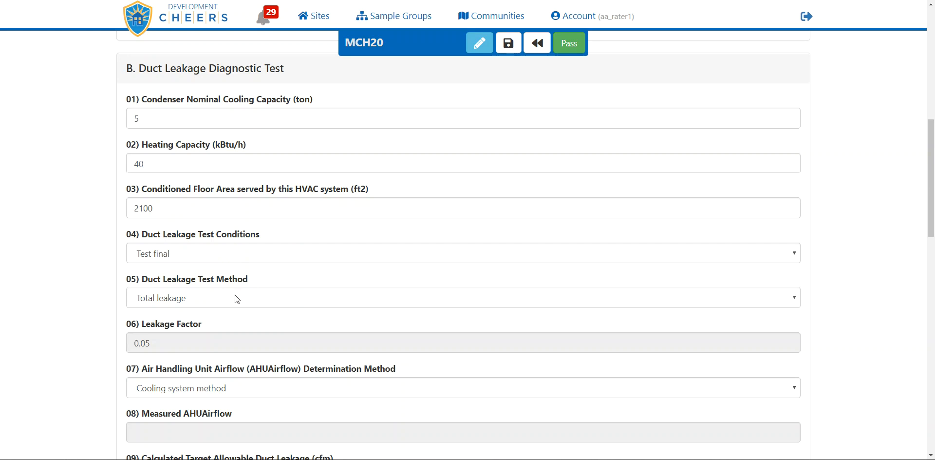
scroll(235, 295, down, 1)
scroll(235, 294, down, 2)
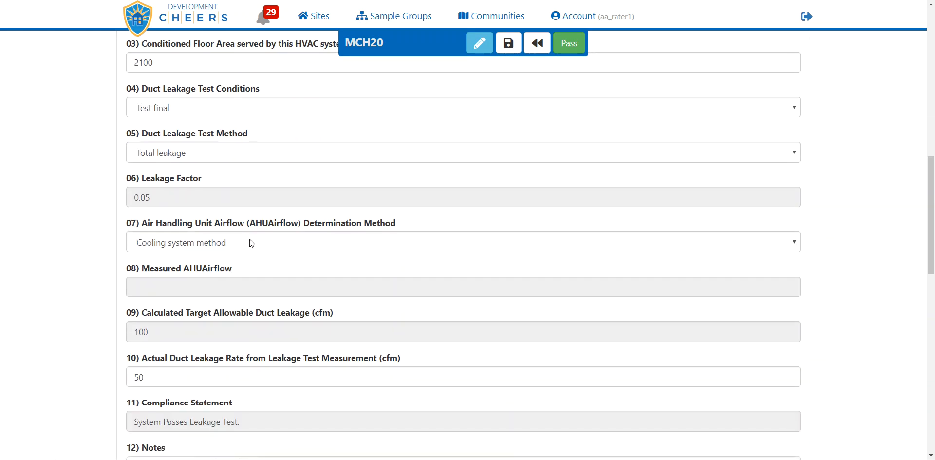
scroll(243, 276, down, 2)
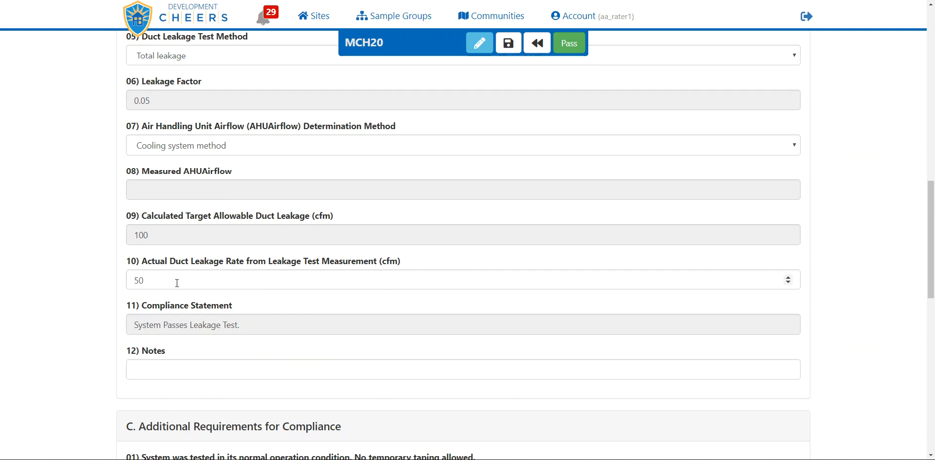
click(152, 278)
double_click(152, 279)
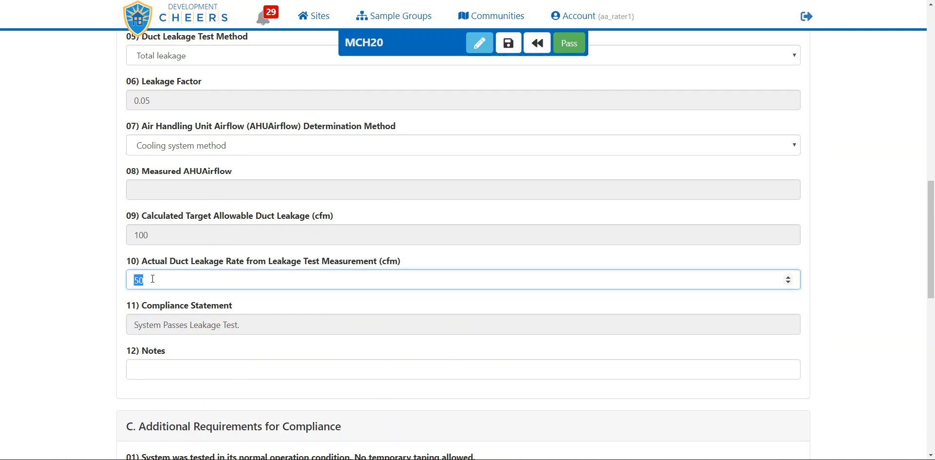
text(55)
click(251, 348)
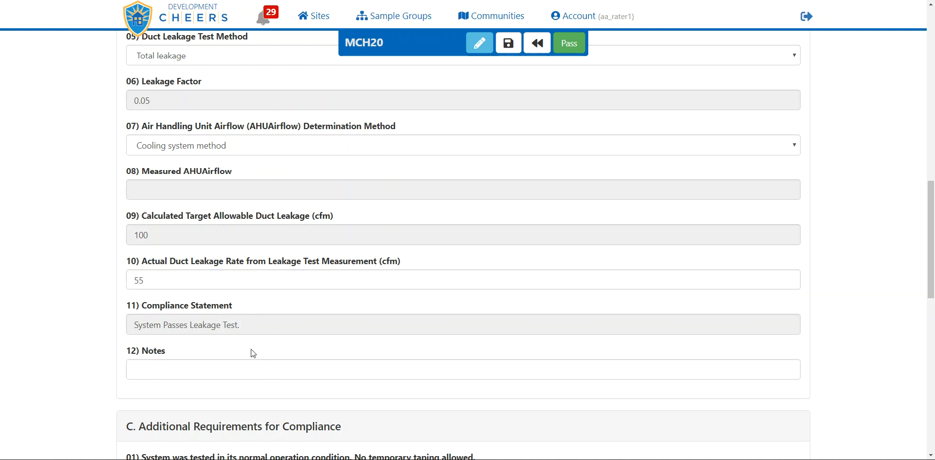
Sign and close the CF3R MCH20 form with the preselected AA Rater Company person as responsible, and try to open its PDF
click(480, 43)
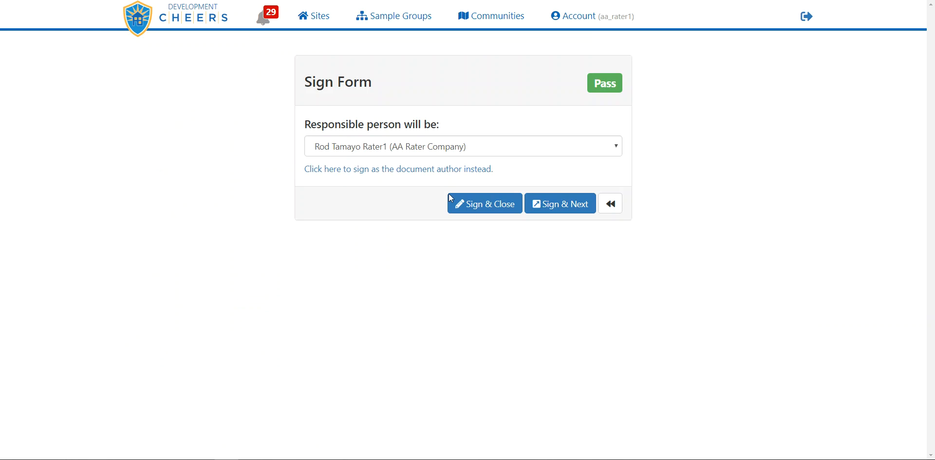
click(476, 204)
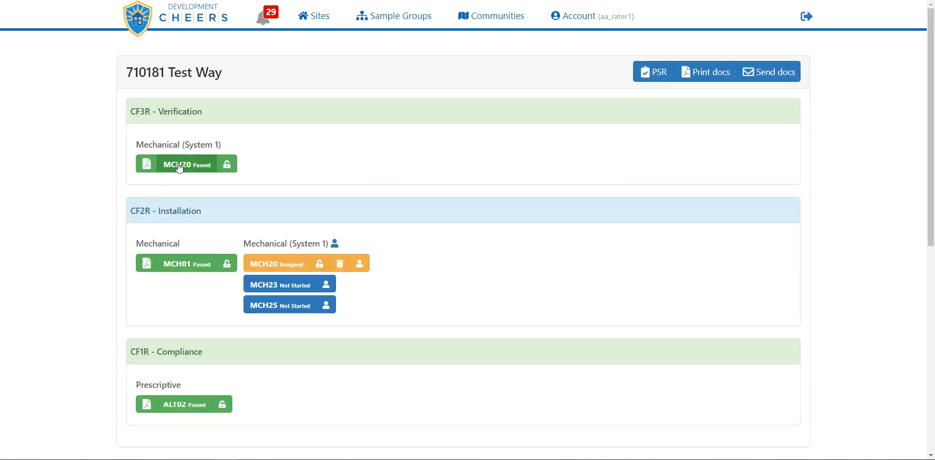
click(148, 170)
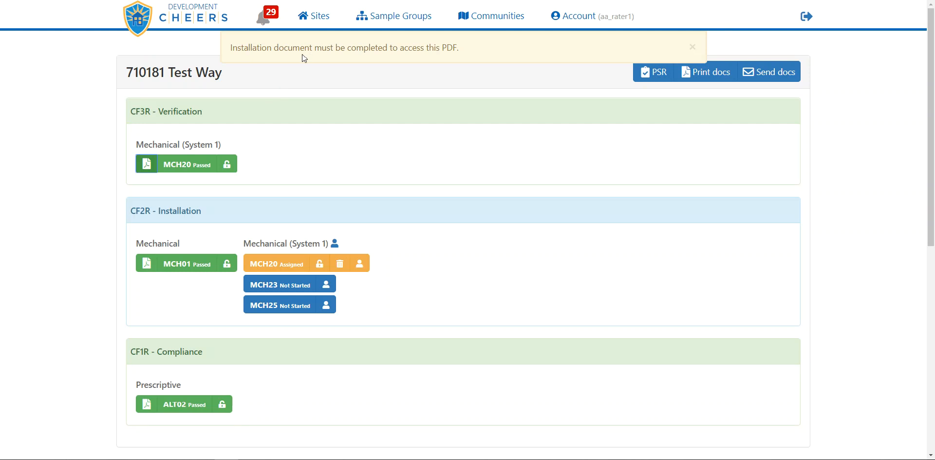
click(375, 57)
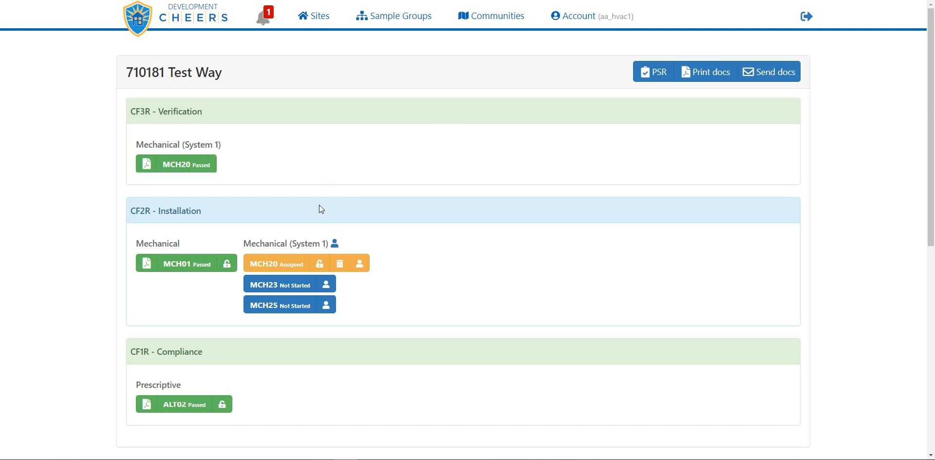
Open the assigned CF2R MCH20 form, sign it with the AA HVAC Company contact as responsible person, and continue to the next form
click(286, 267)
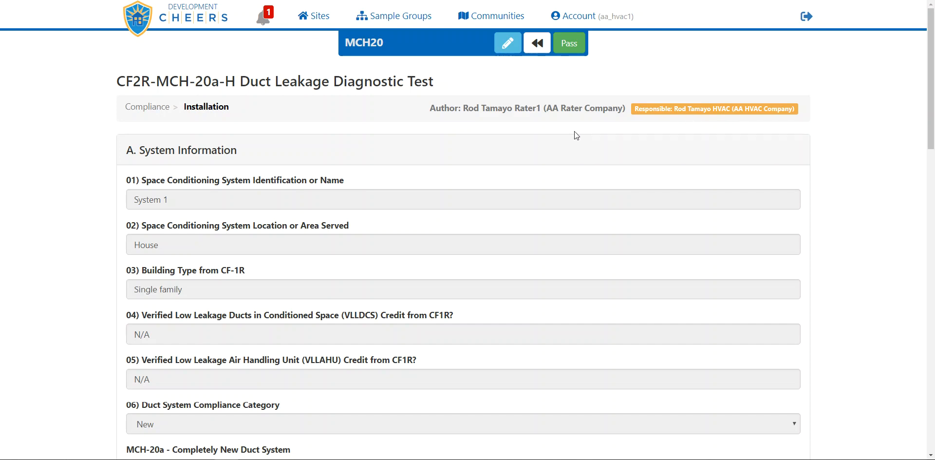
scroll(495, 146, down, 10)
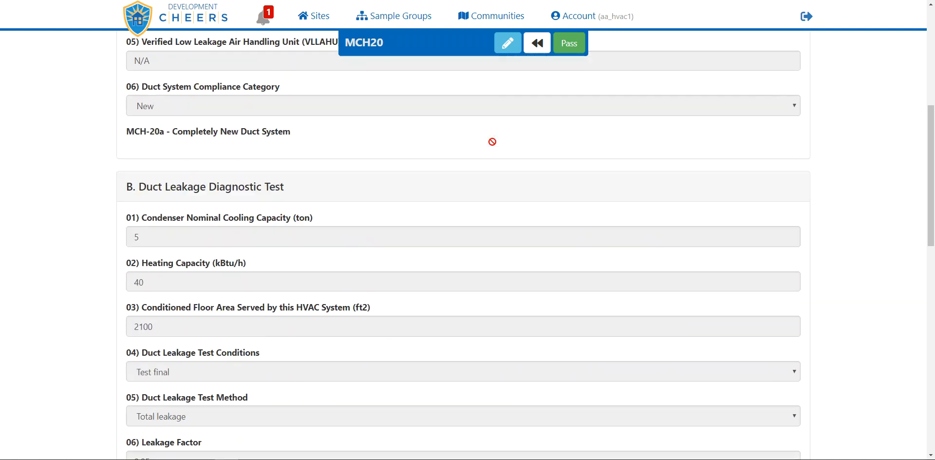
scroll(493, 142, down, 2)
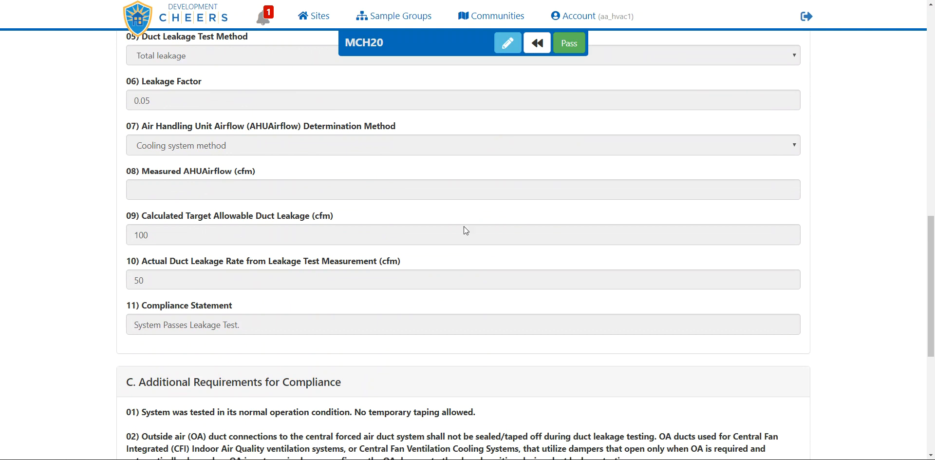
click(510, 47)
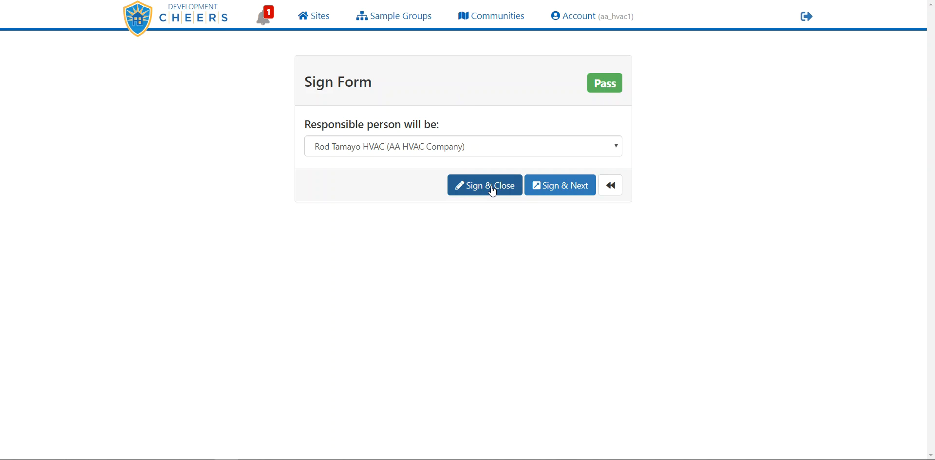
click(563, 189)
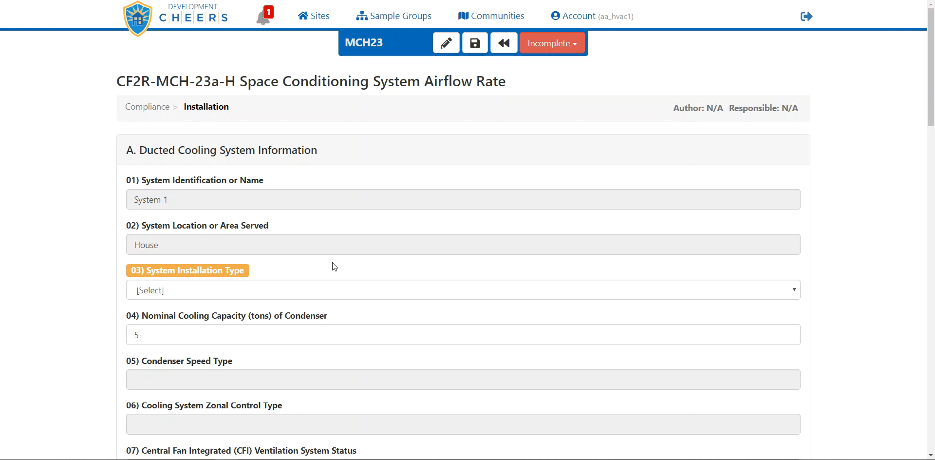
Set the System Installation Type in Section A of the MCH23 airflow rate form to Alteration
scroll(334, 267, down, 2)
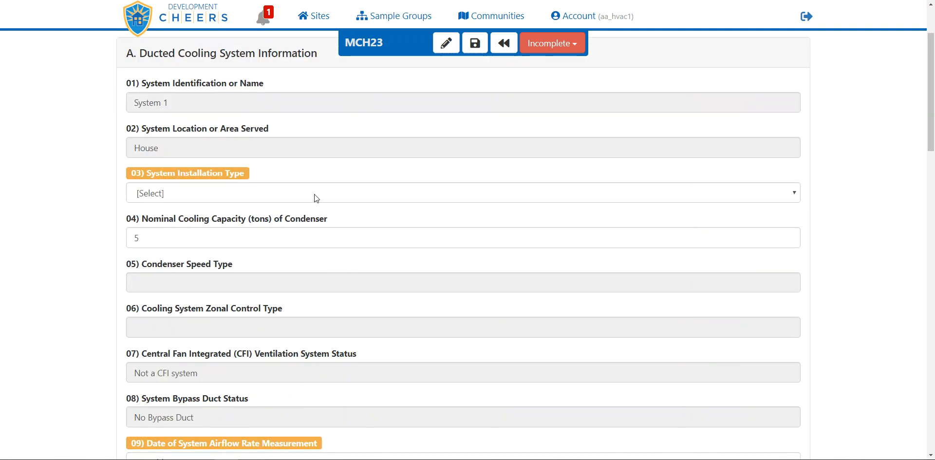
click(316, 196)
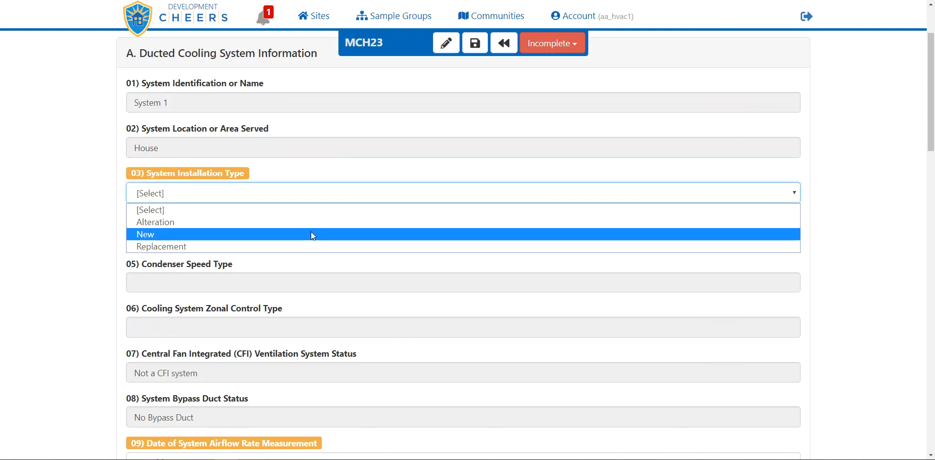
click(311, 222)
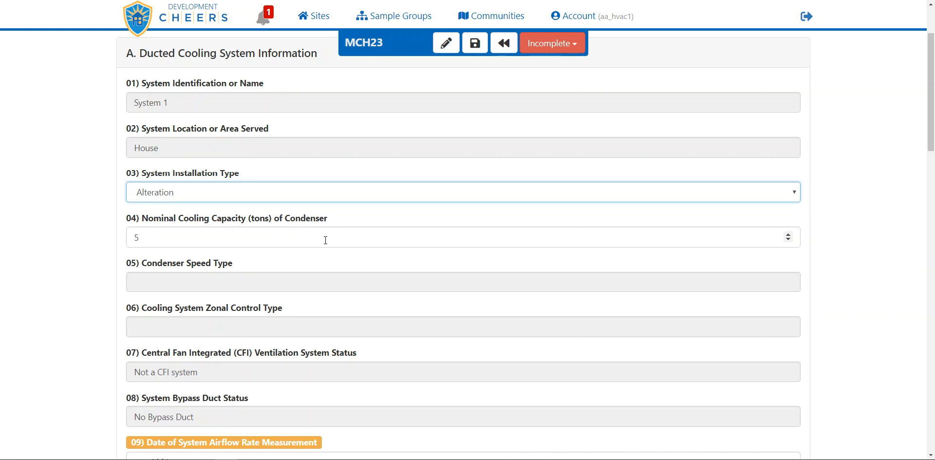
Set the Date of System Airflow Rate Measurement to 07/10/2018
scroll(326, 240, down, 4)
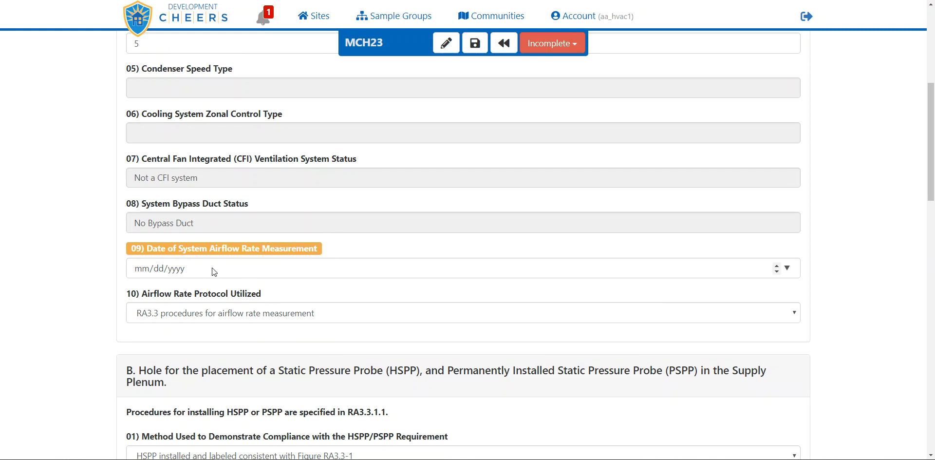
click(788, 269)
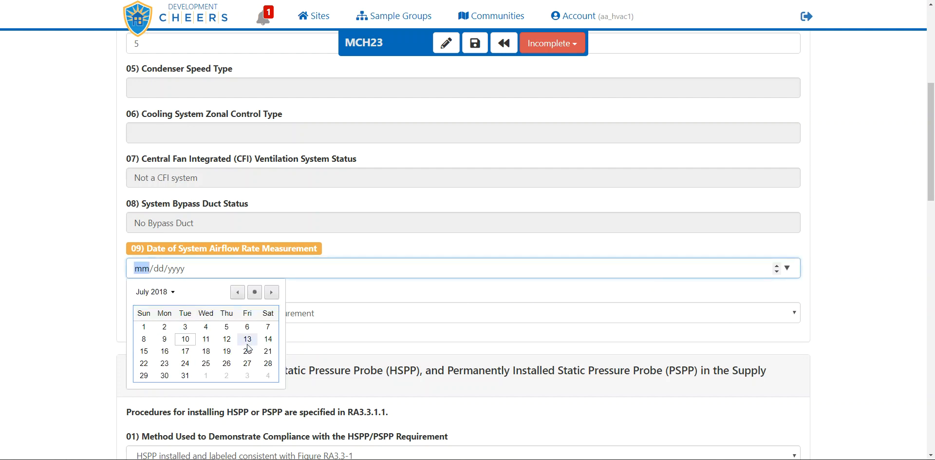
click(204, 270)
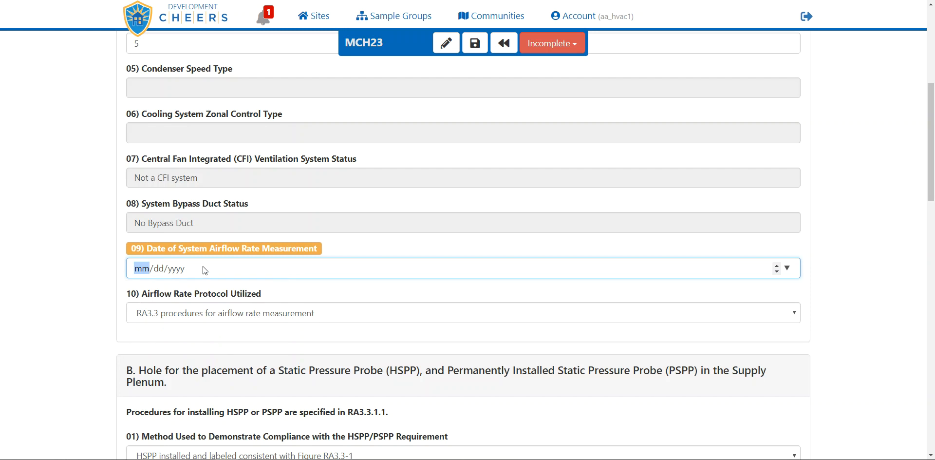
text(07/dd/yyyy)
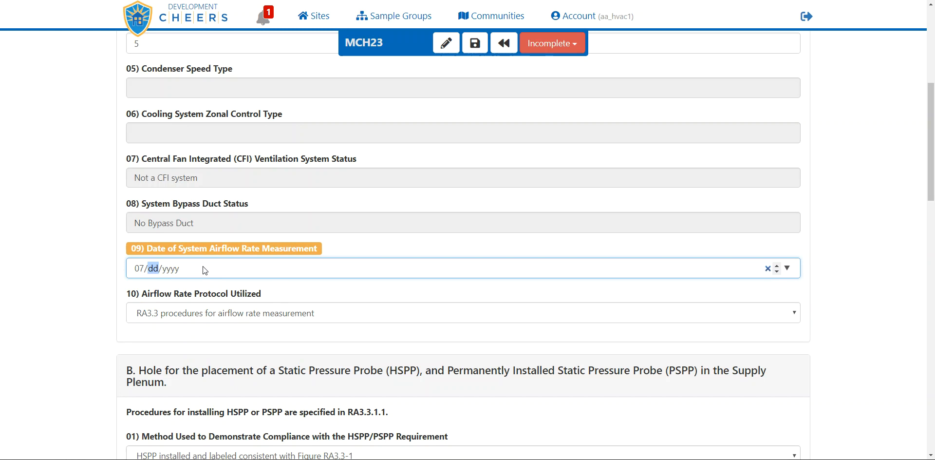
text(10/)
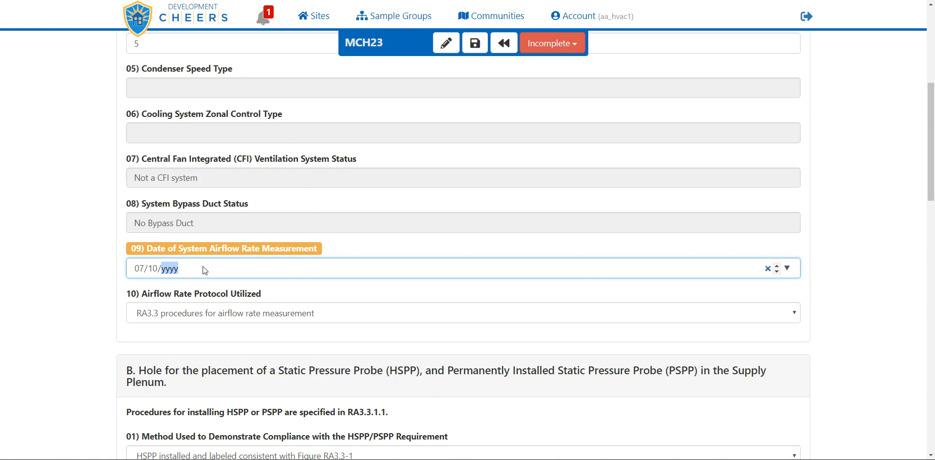
text(2018)
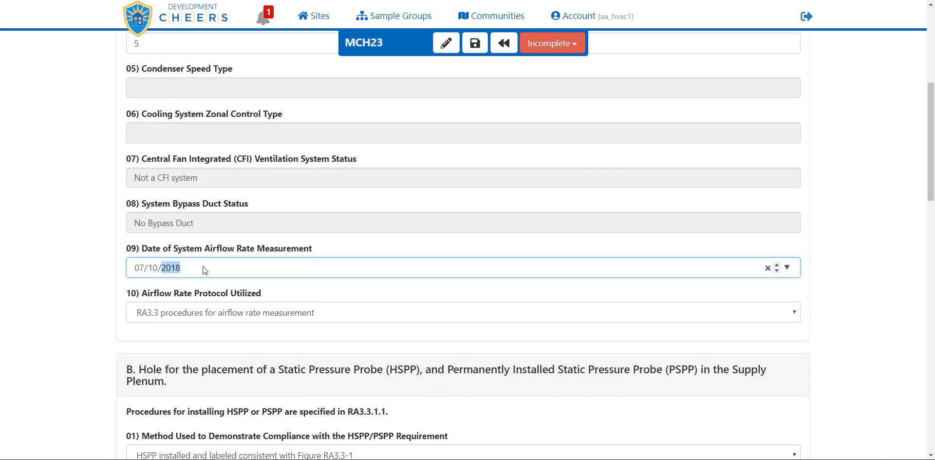
Keep RA3.3 procedures as the airflow rate protocol, and set the airflow measurement apparatus manufacturer to Make and its model number to Model
click(248, 316)
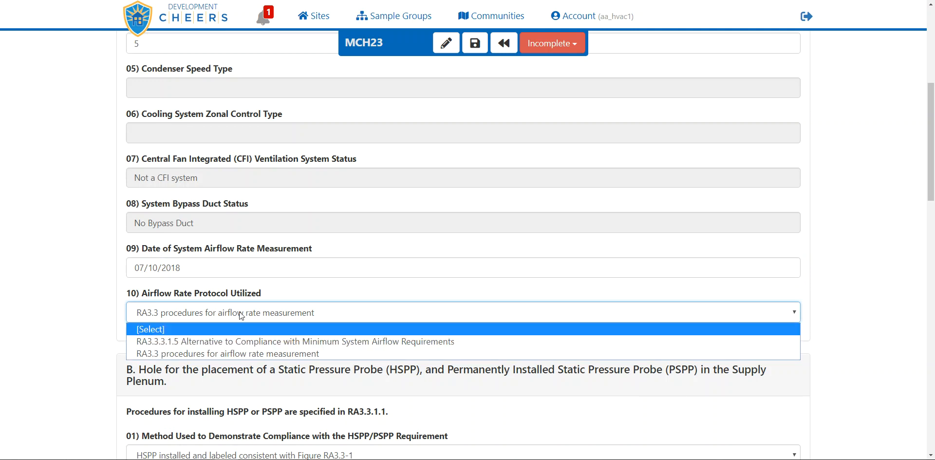
click(240, 315)
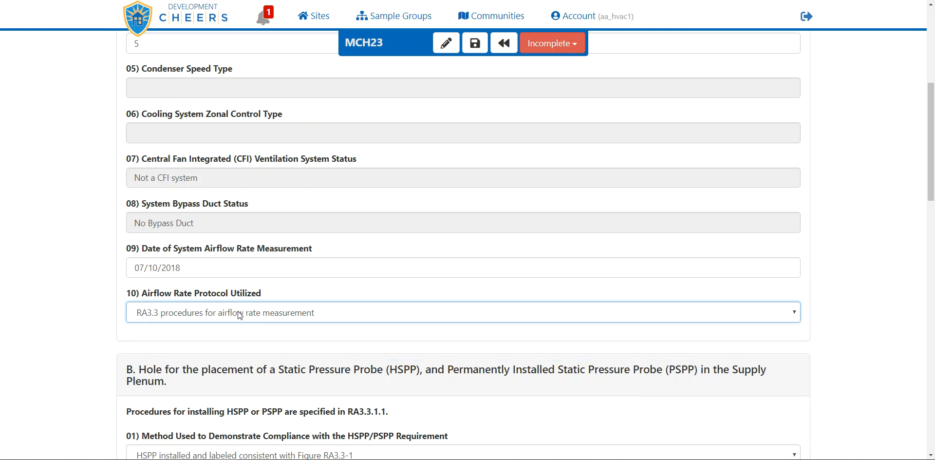
scroll(240, 315, down, 5)
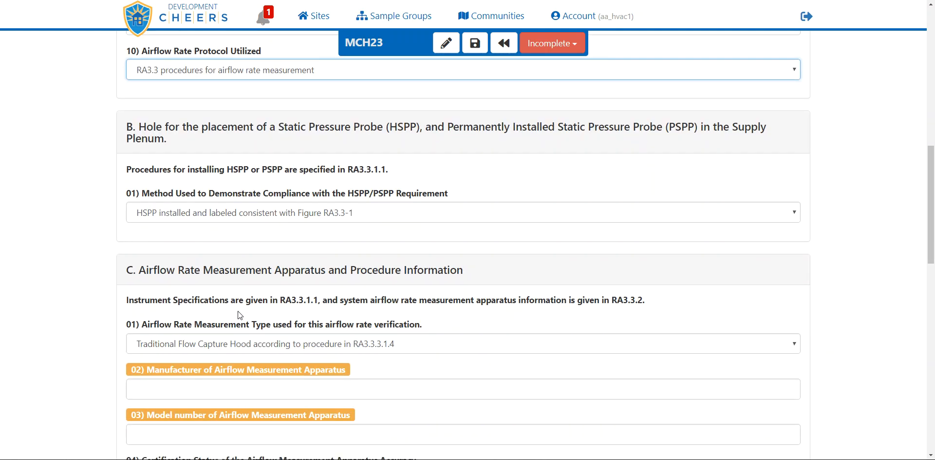
scroll(240, 311, down, 3)
click(232, 243)
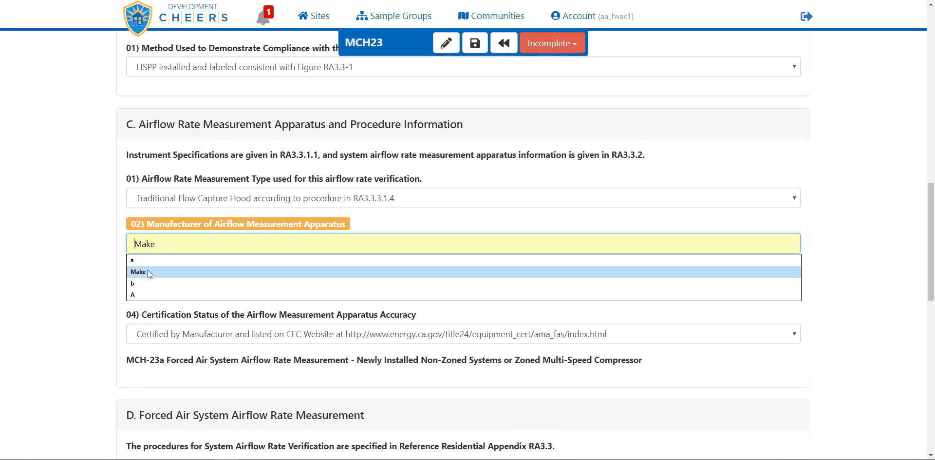
click(148, 271)
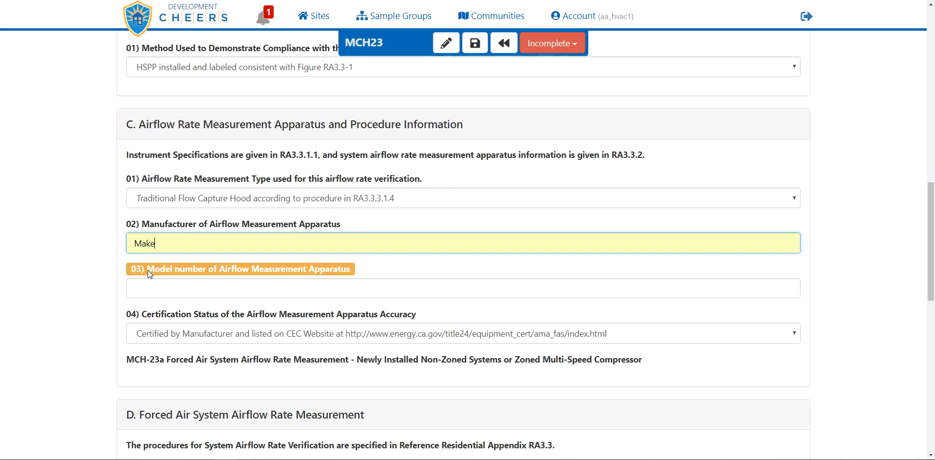
click(166, 289)
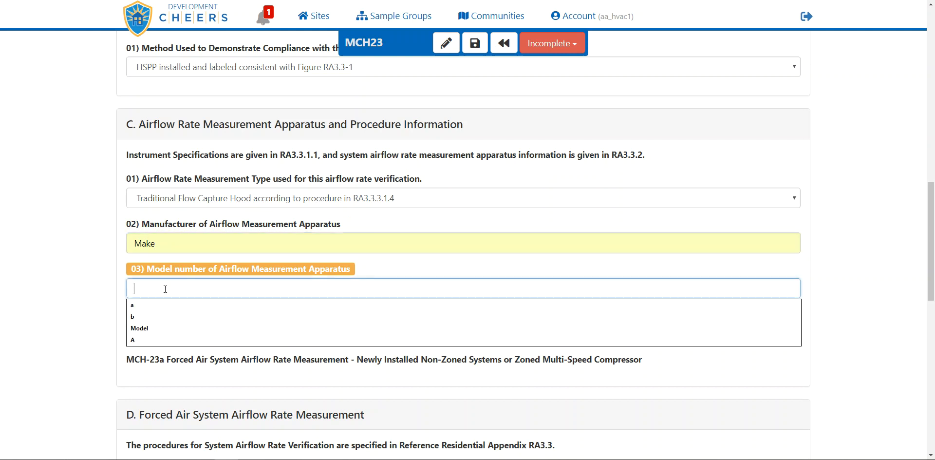
click(154, 326)
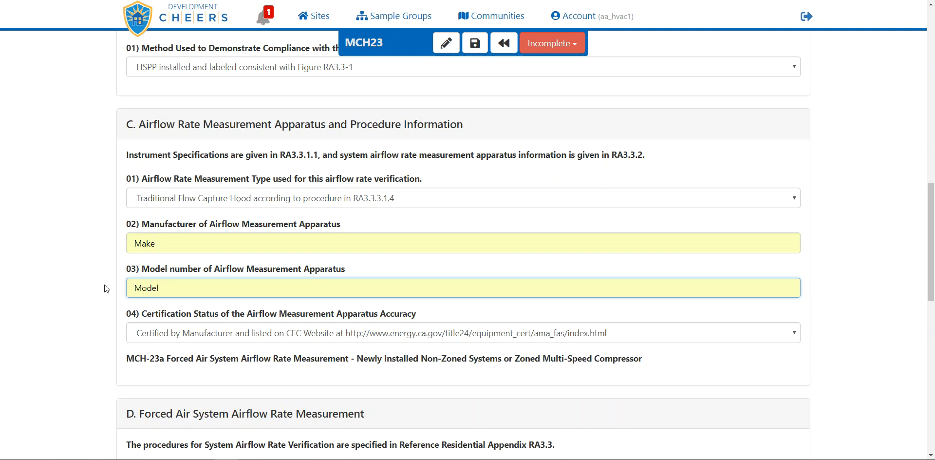
Set the Actual System Airflow Rate Measurement in Section D to 1800 cfm
scroll(106, 288, down, 7)
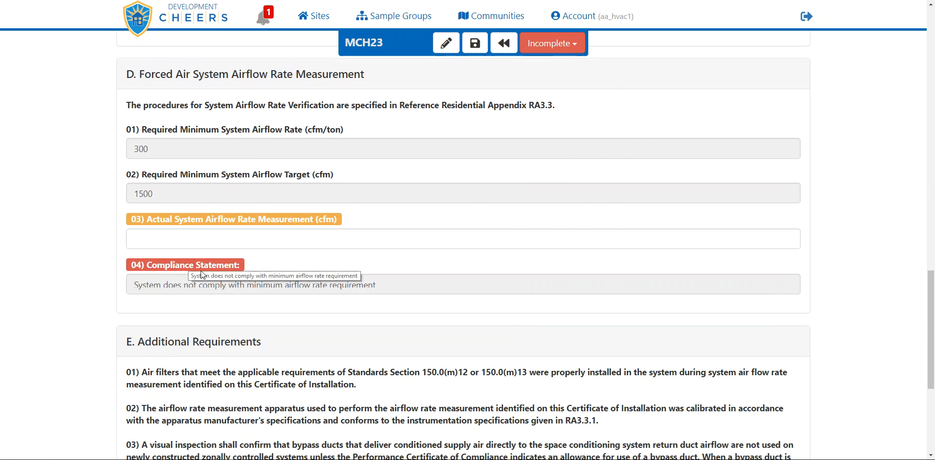
click(166, 238)
text(1800)
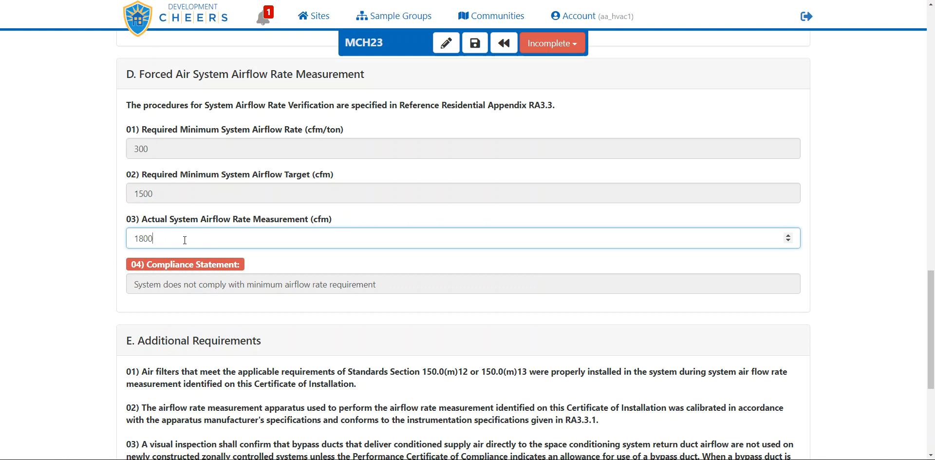
key(Tab)
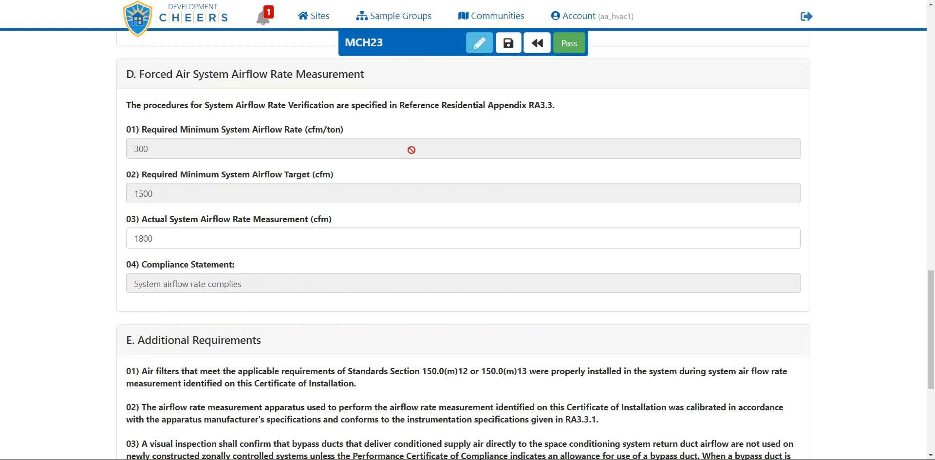
Sign the MCH23 form with the preselected AA HVAC Company contact as responsible person, continue to MCH22, and return to the site's forms overview
click(480, 45)
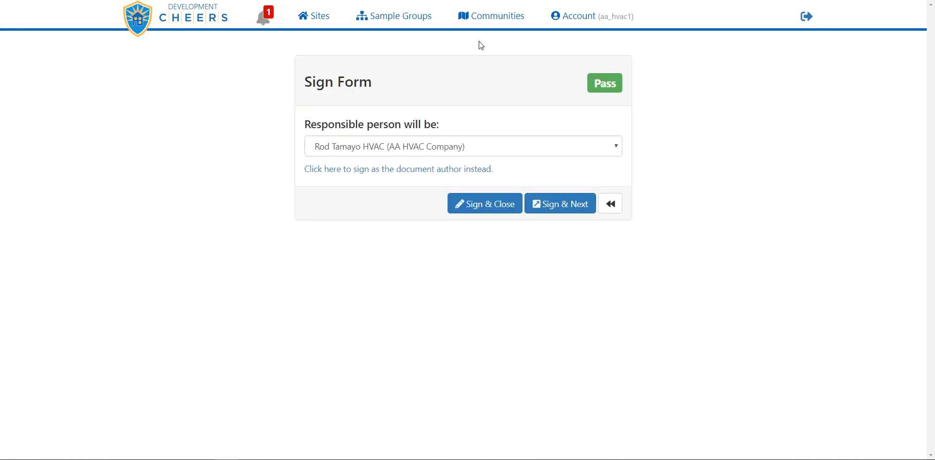
click(560, 208)
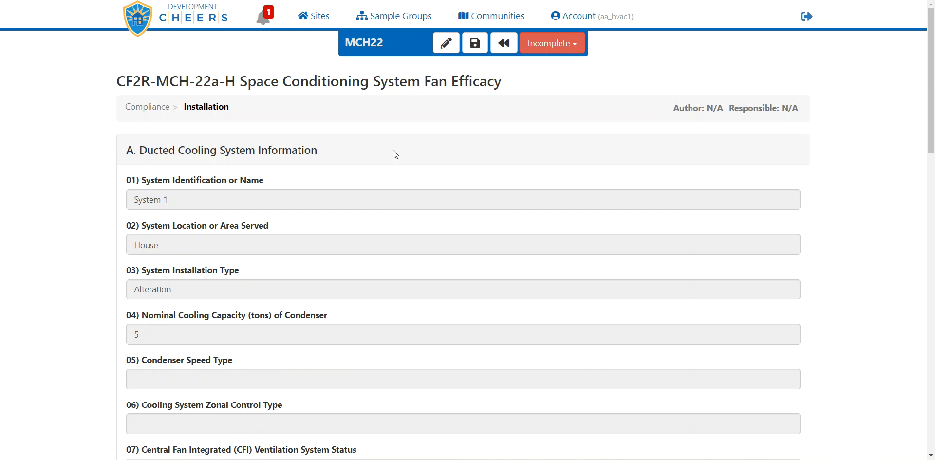
click(504, 48)
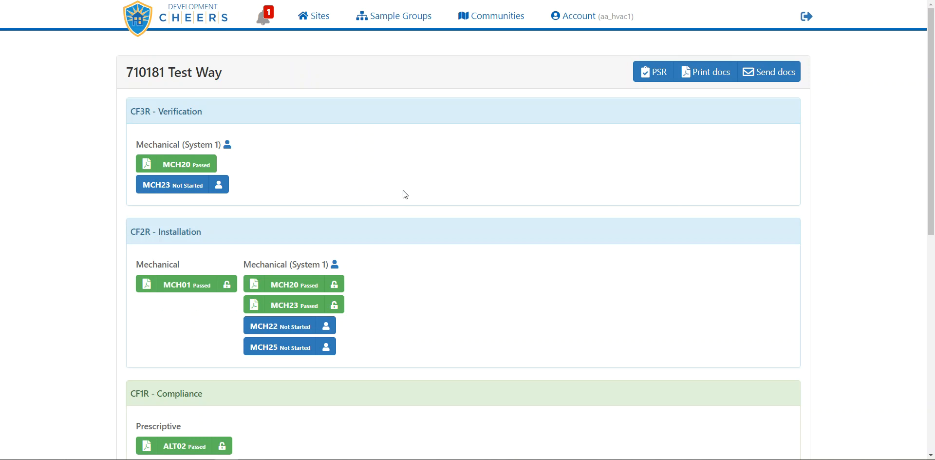